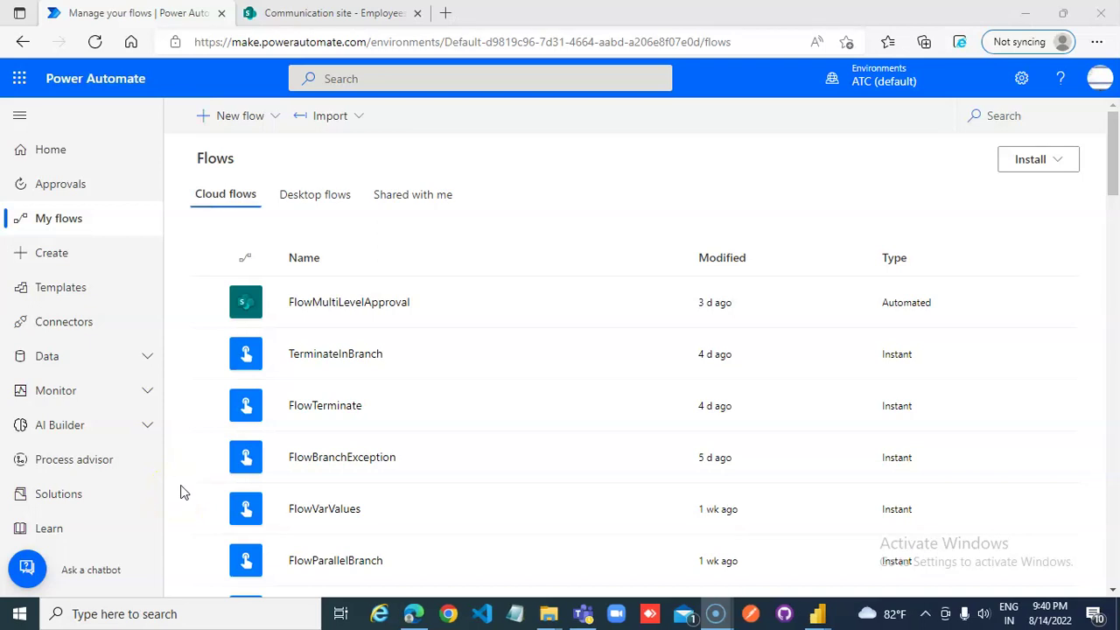
Show the SharePoint Employees list with its Title, FirstName and LastName columns.
click(285, 12)
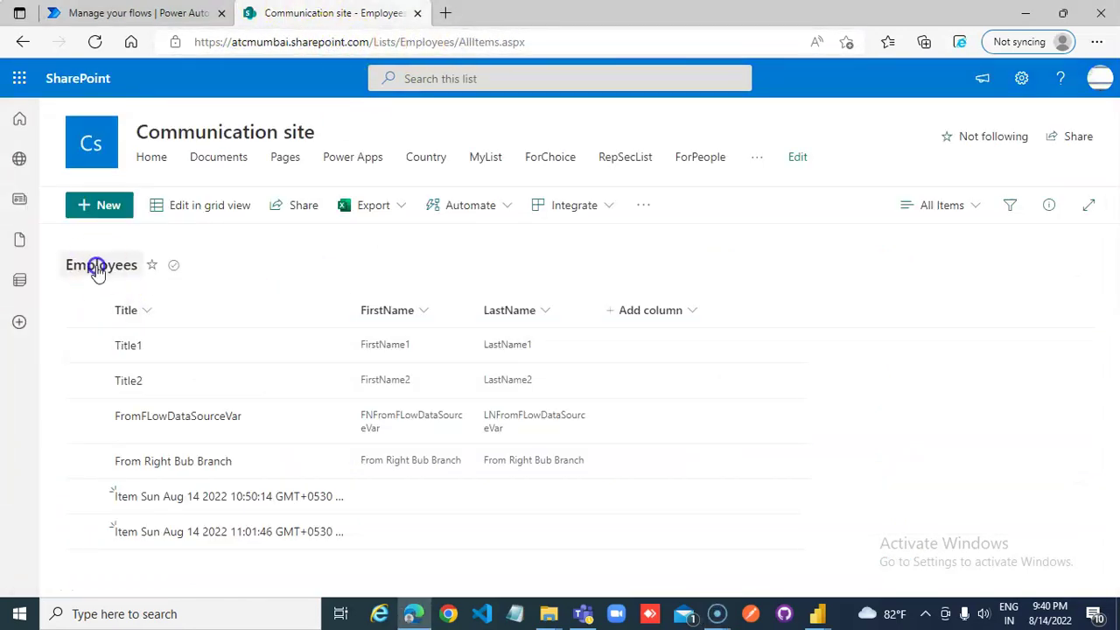
Create an instant cloud flow named SharepointHttpRequest using the Manually trigger a flow trigger.
click(134, 13)
click(225, 115)
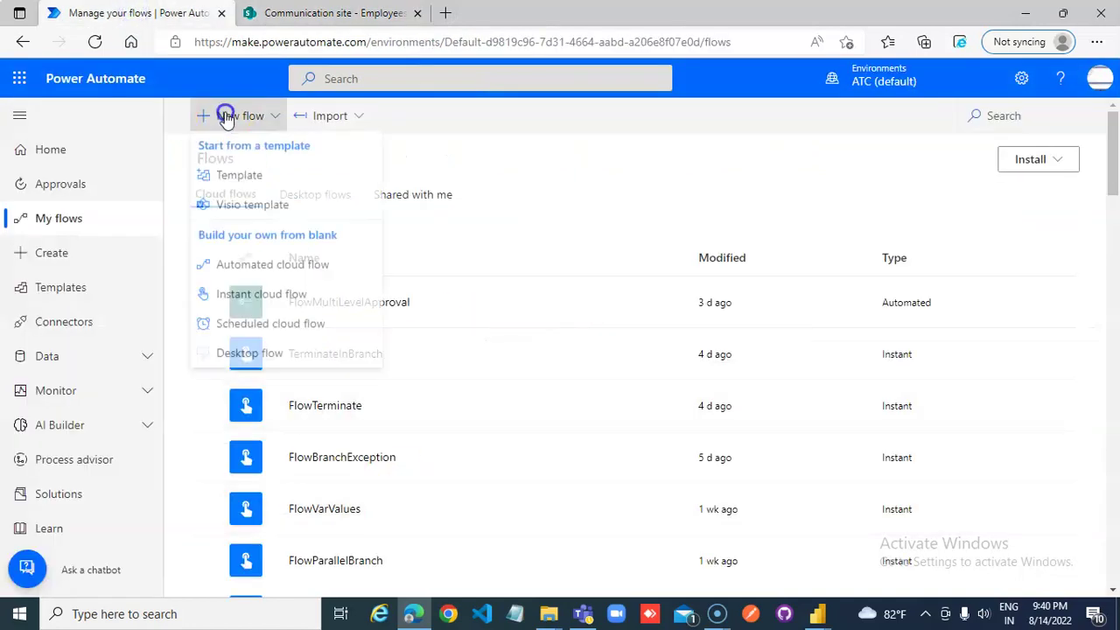
click(279, 296)
click(617, 180)
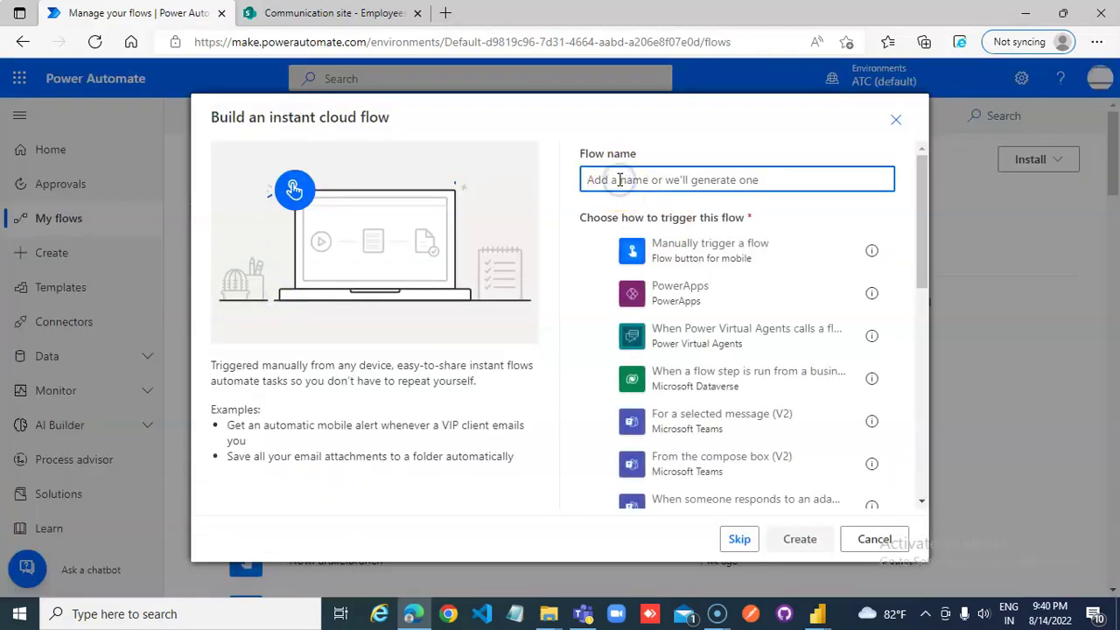
text(SharepointHtt)
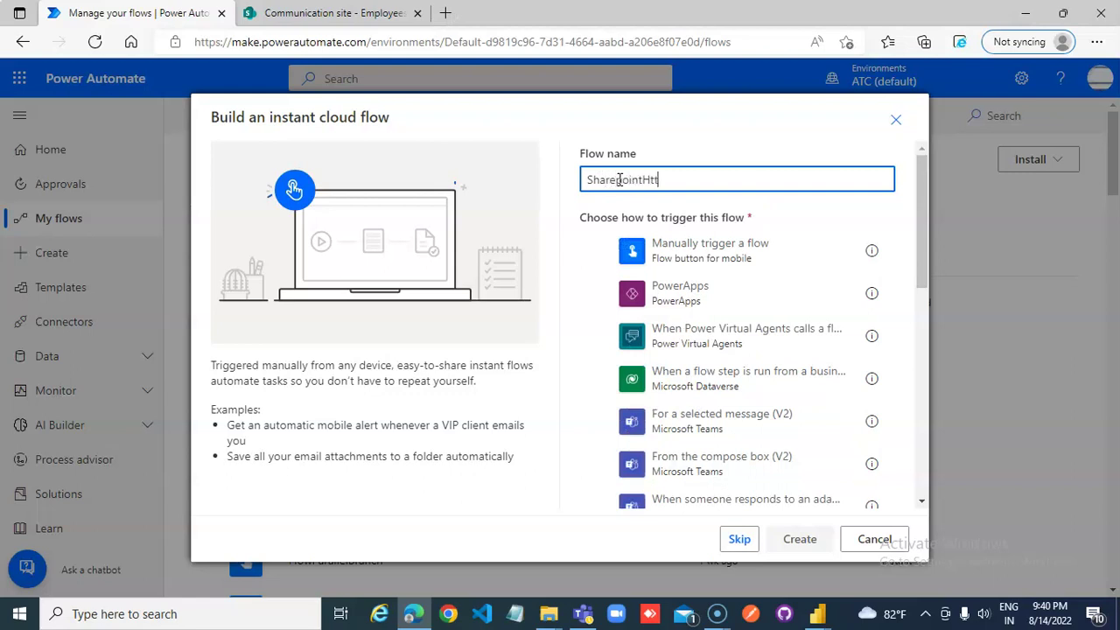
text(pRequest)
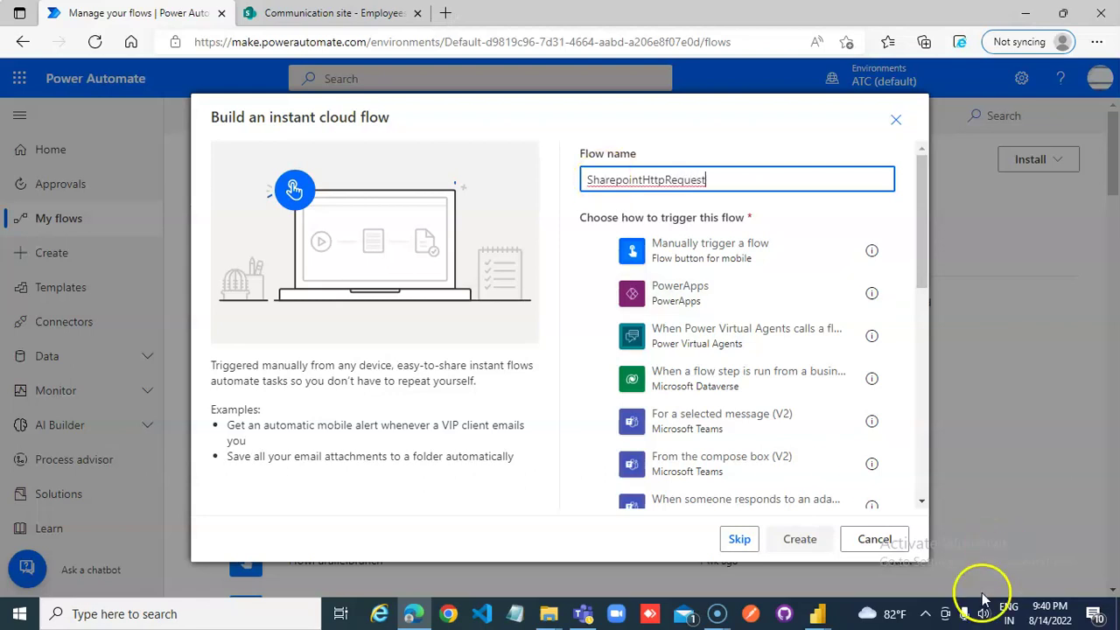
click(600, 251)
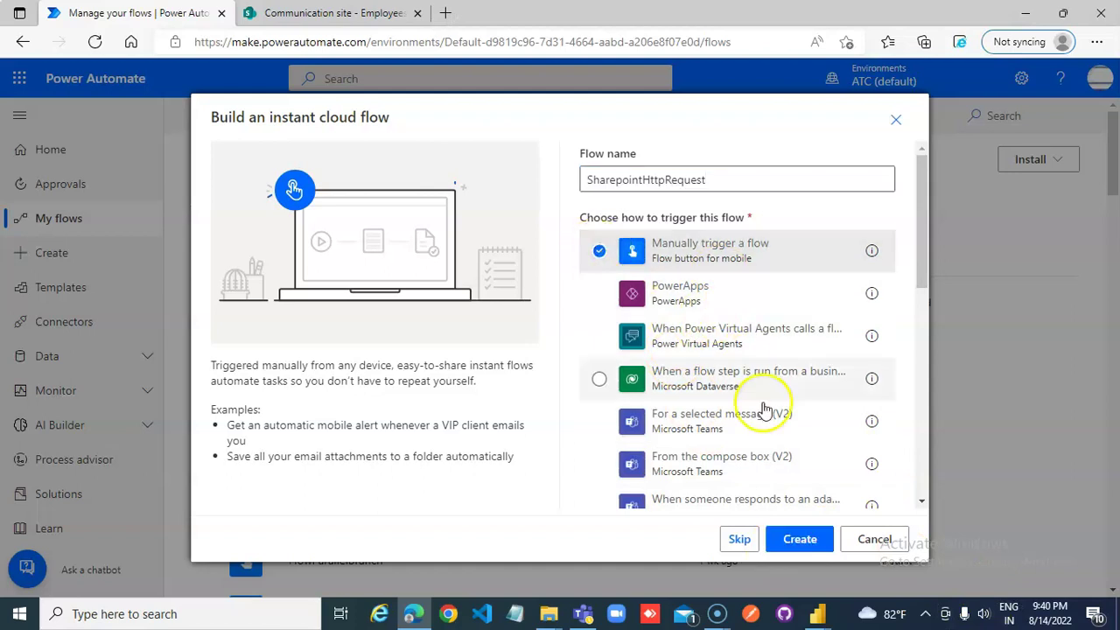
click(803, 539)
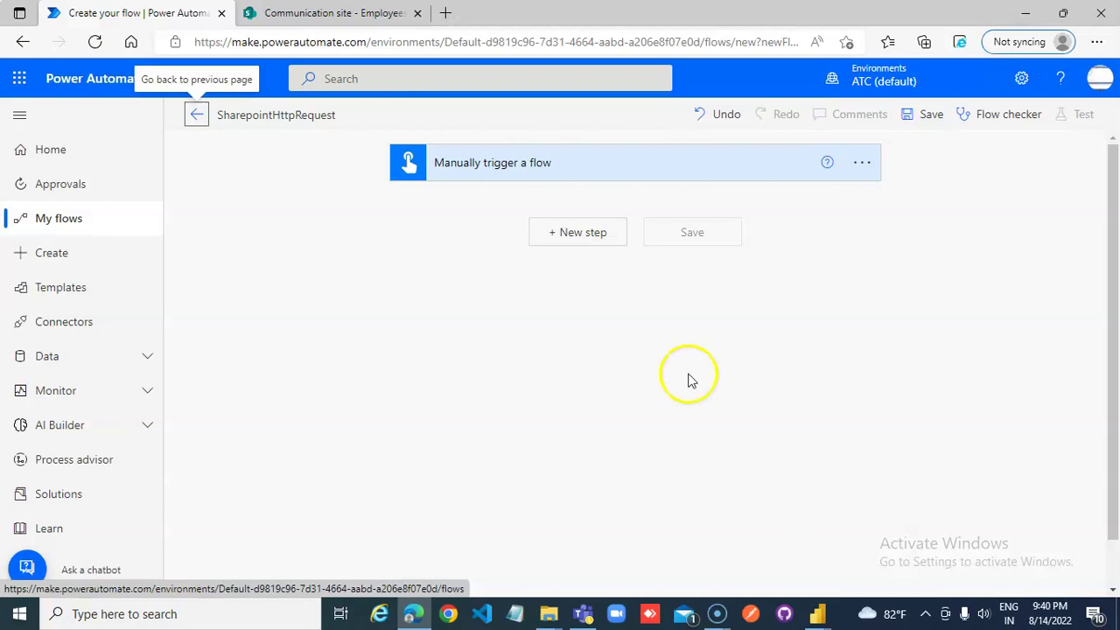
Add a Send an HTTP request to SharePoint action after the manual trigger.
click(581, 238)
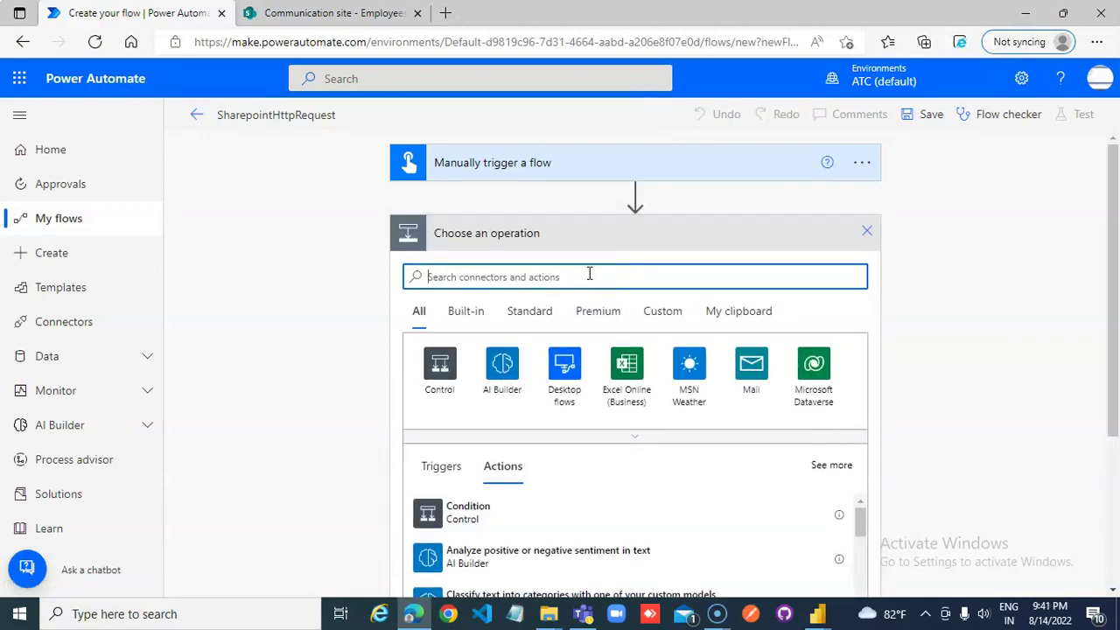
text(Send)
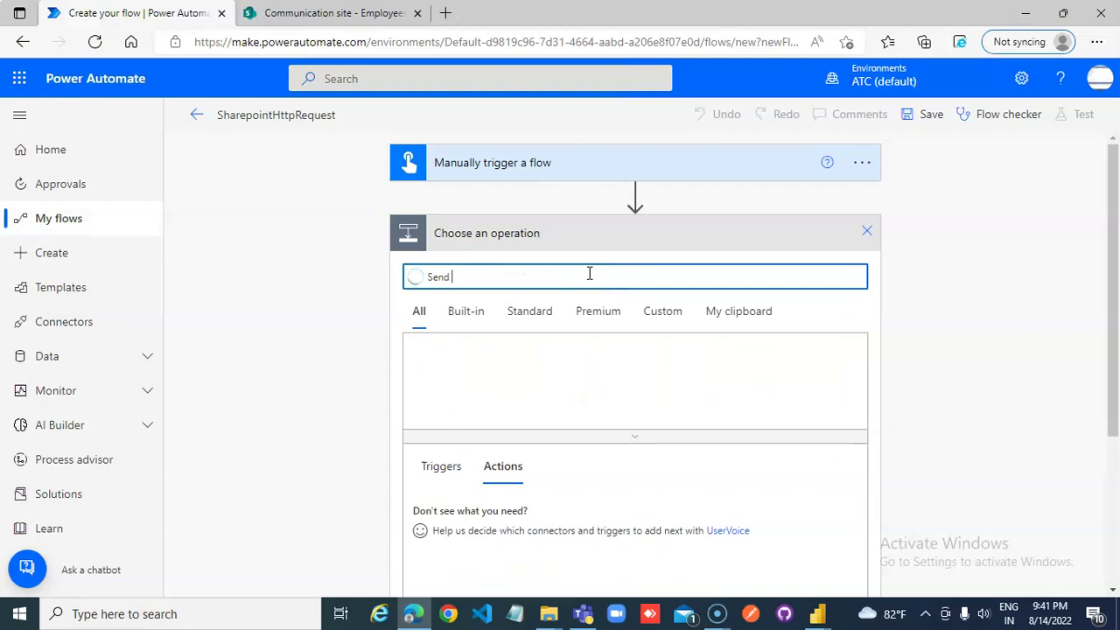
text( an http)
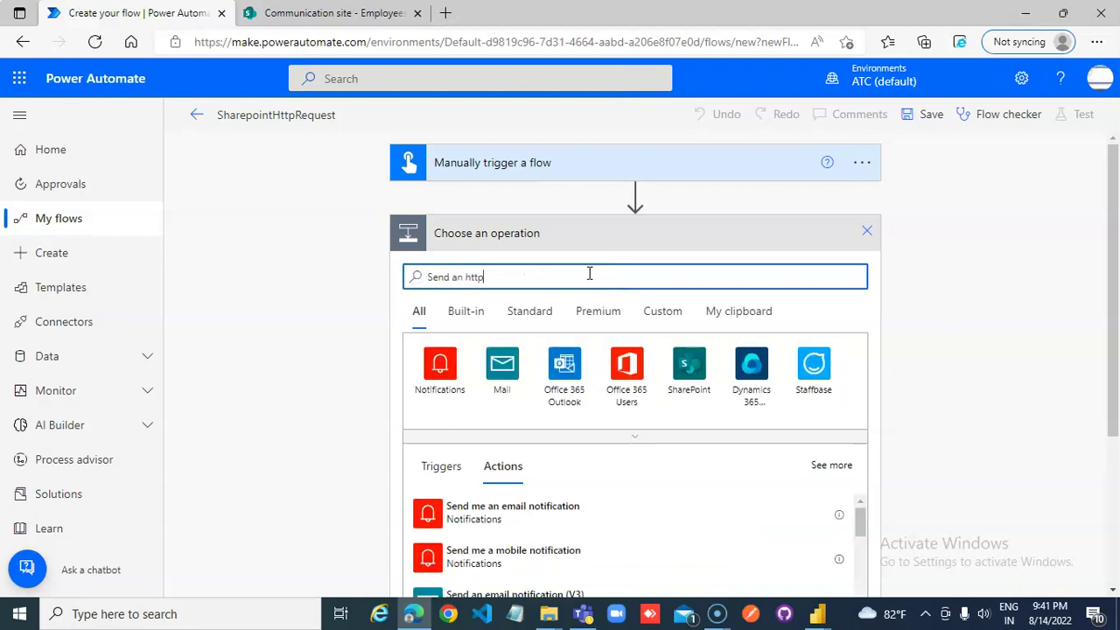
scroll(549, 571, down, 1)
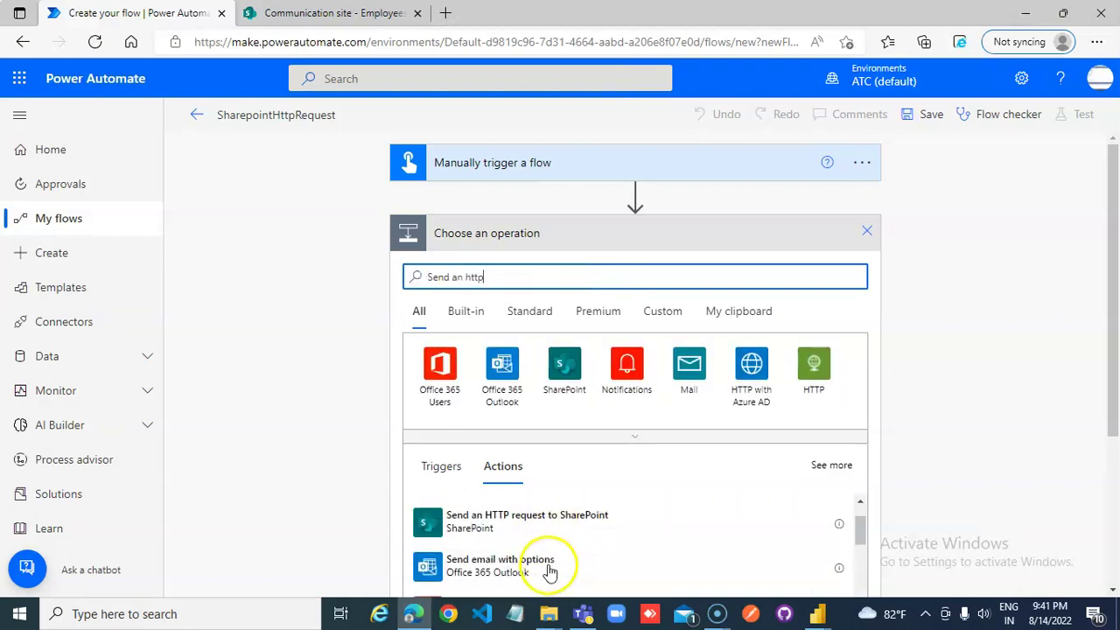
click(582, 522)
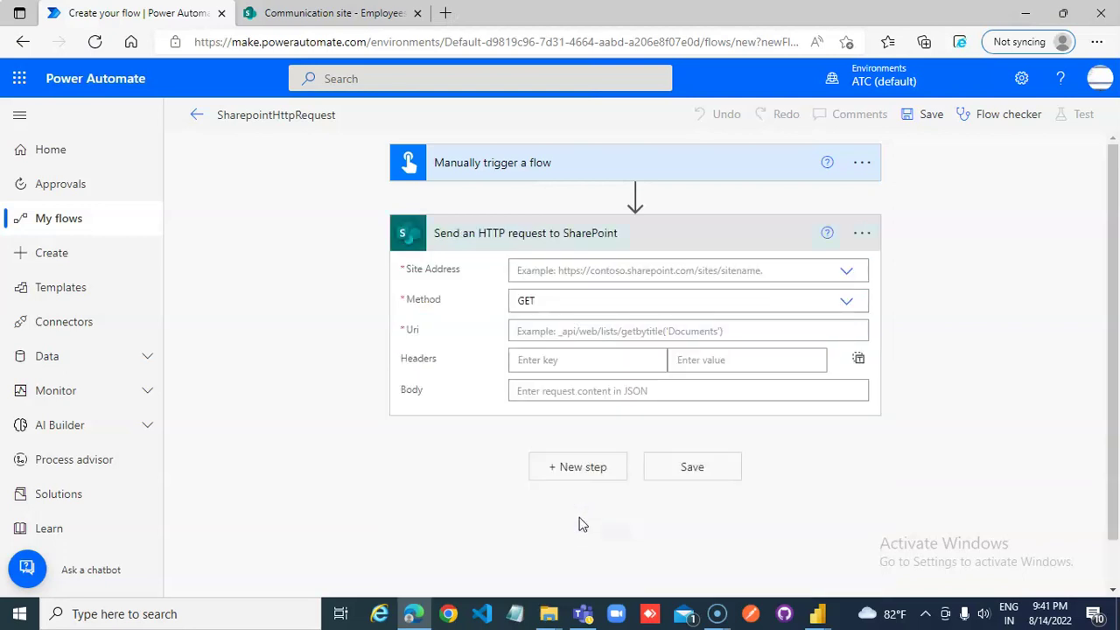
Set the action's Site Address to the Communication site, keeping Method GET.
click(846, 274)
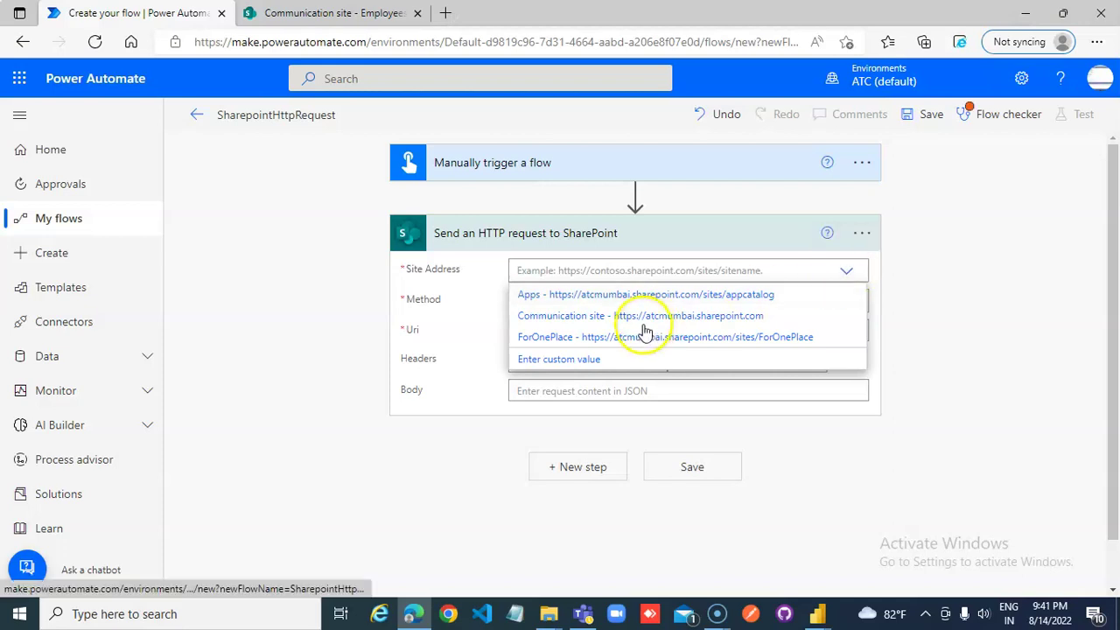
click(643, 322)
click(325, 13)
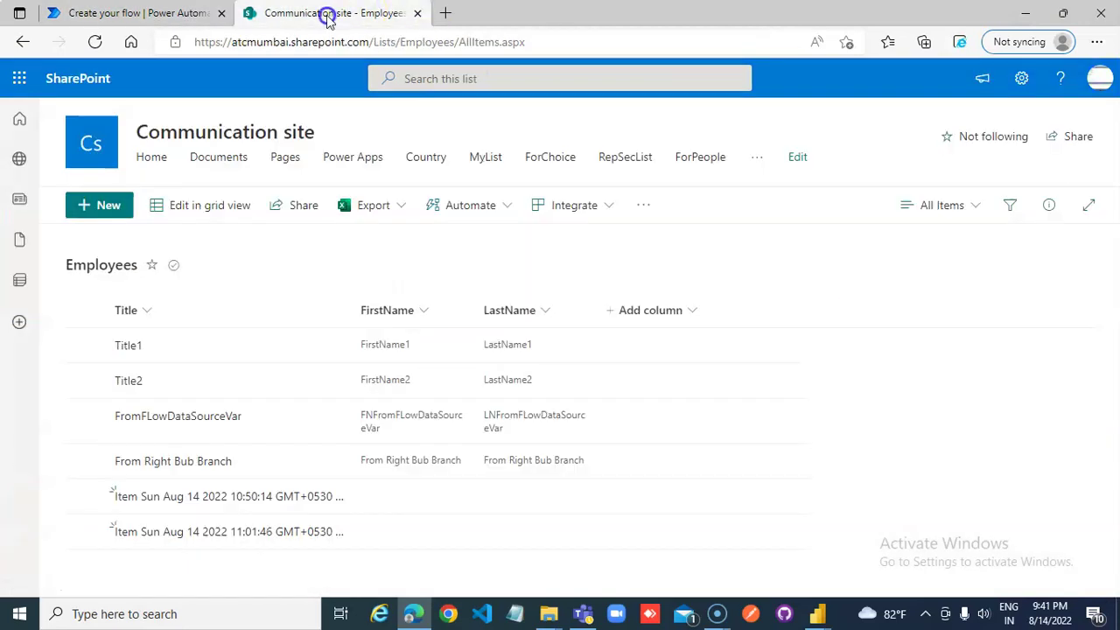
click(140, 13)
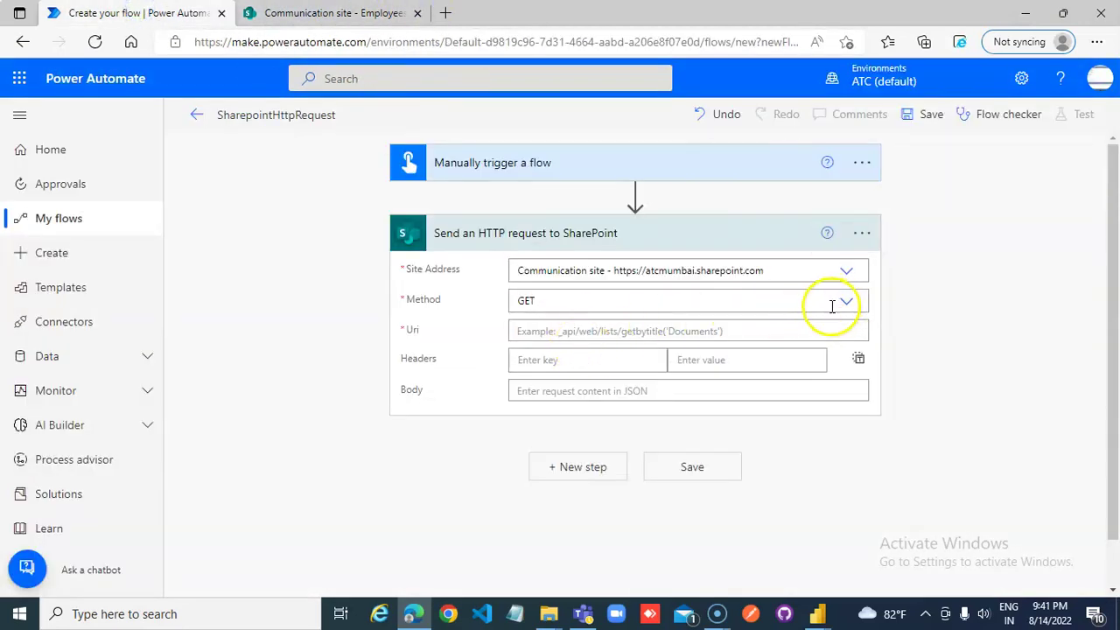
click(726, 328)
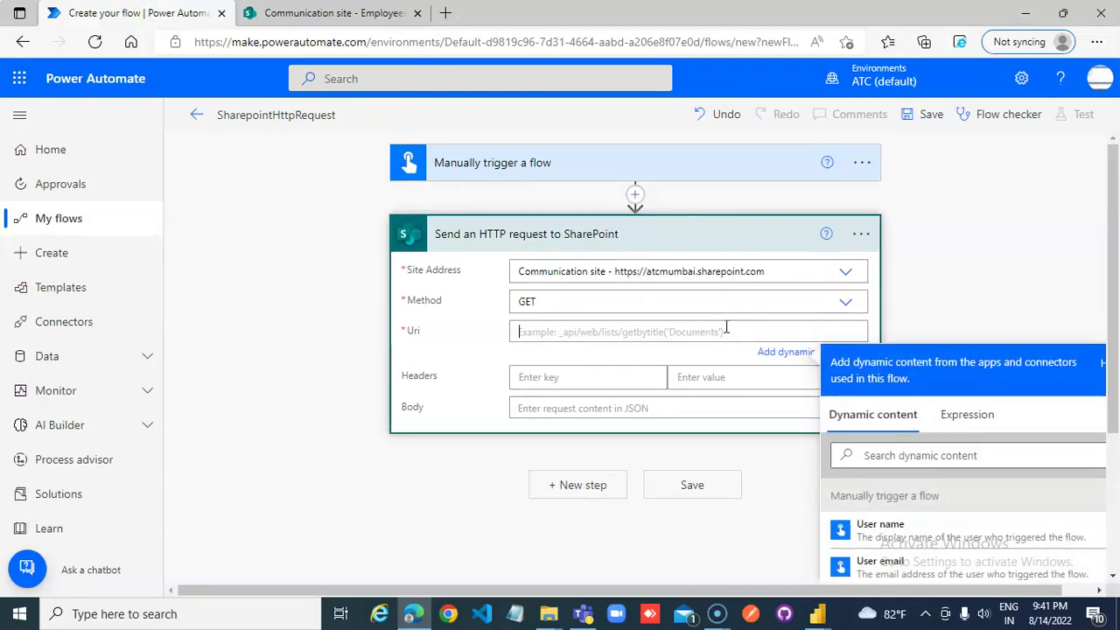
Enter the Uri _api/web/lists/getByTitle('Employees')/items?select=FirstName and save the flow.
text(_api/web/l)
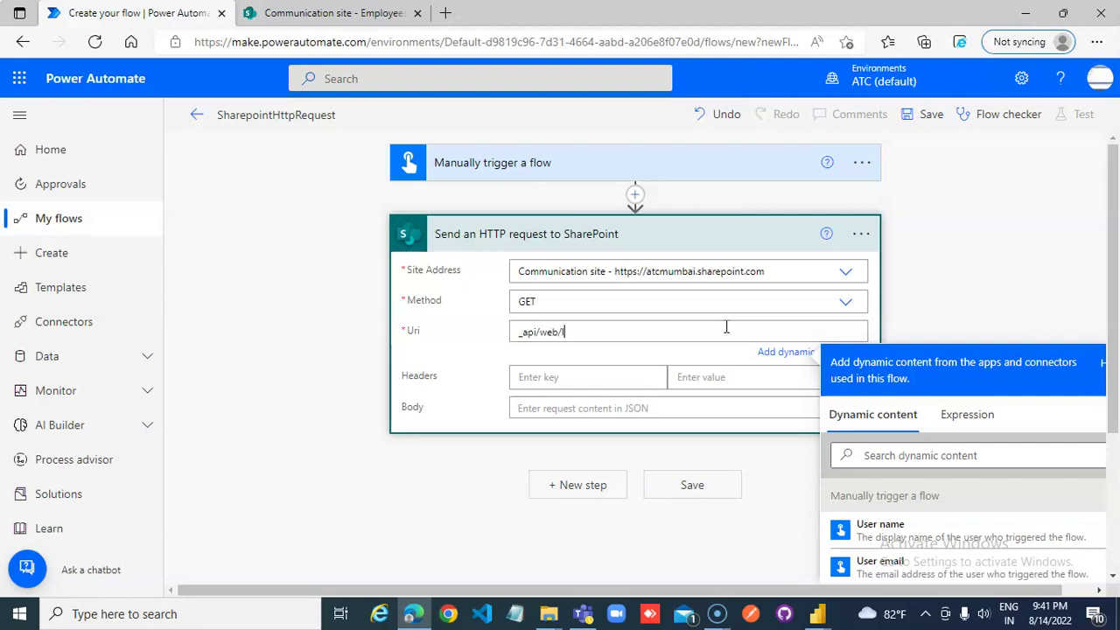
text(is)
text(')
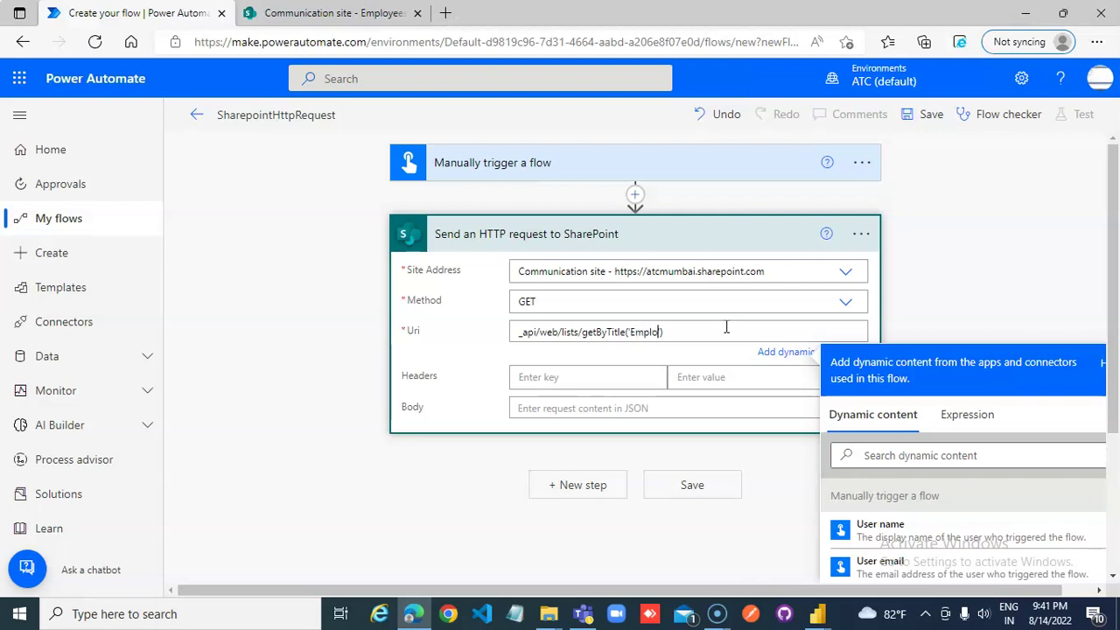
text(Employees)
text(/items?select)
text(=FirstName)
click(931, 114)
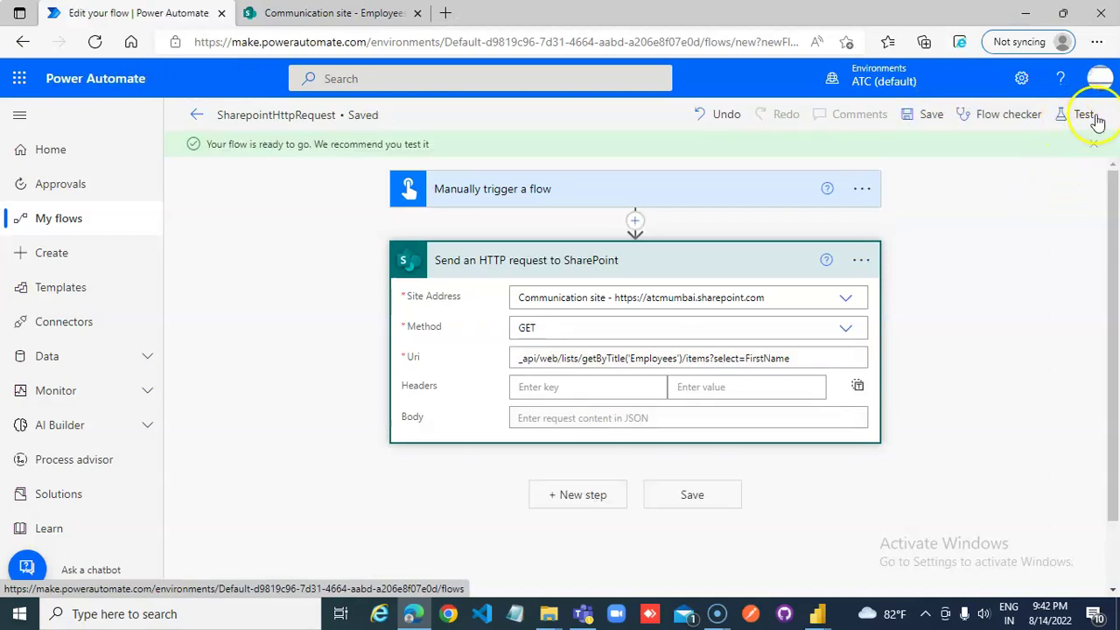
Run a manual test of the flow, then compare against the SharePoint Employees list.
click(1083, 117)
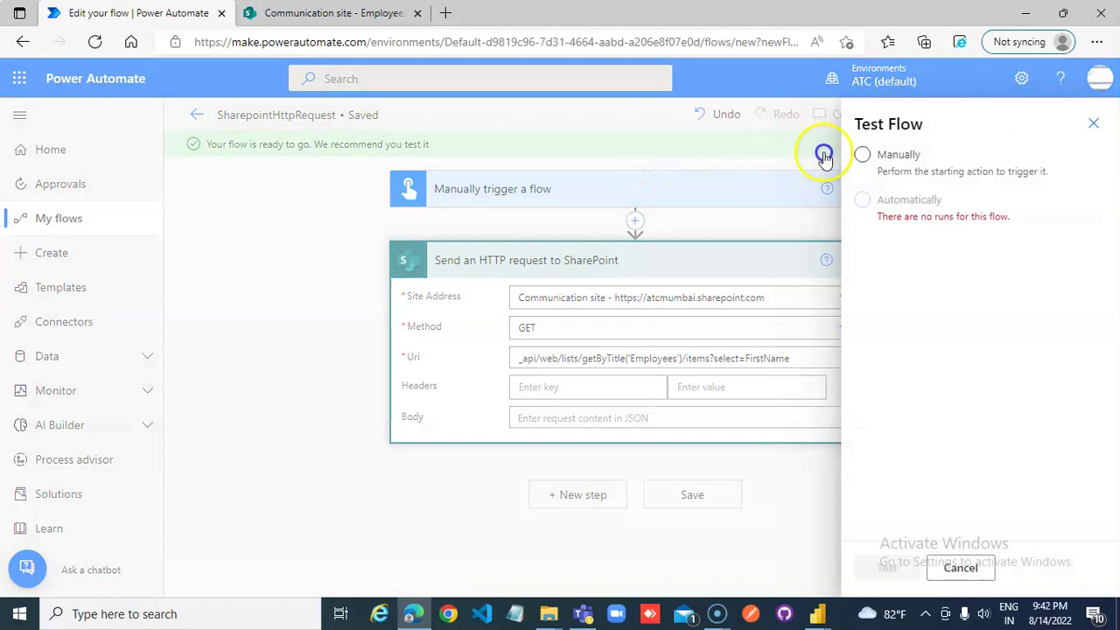
click(863, 154)
click(887, 566)
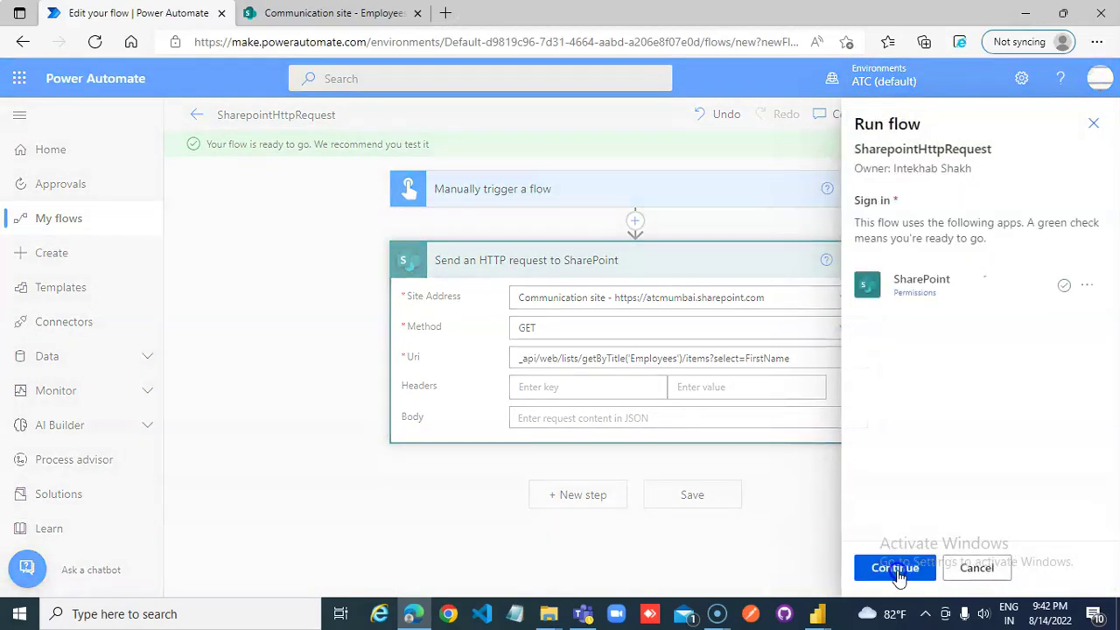
click(910, 568)
click(910, 569)
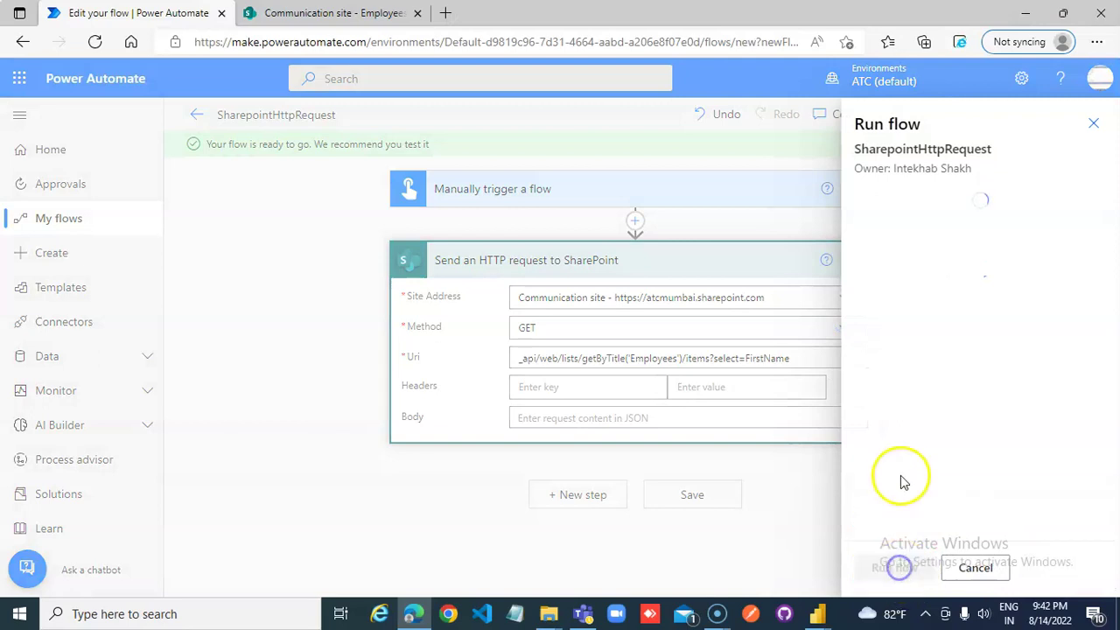
click(884, 567)
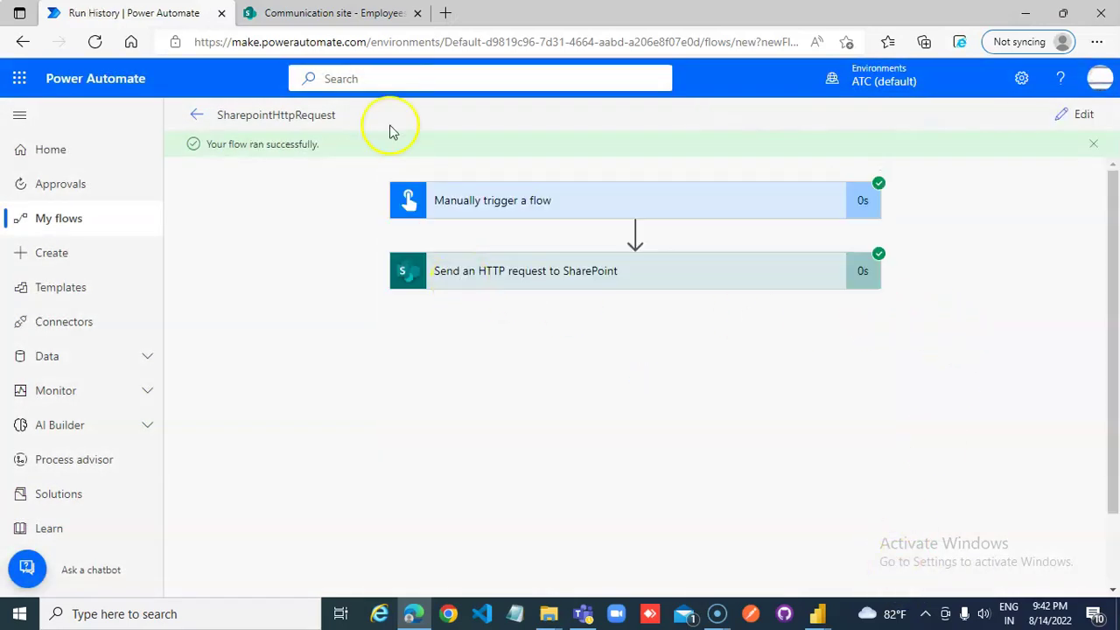
click(332, 13)
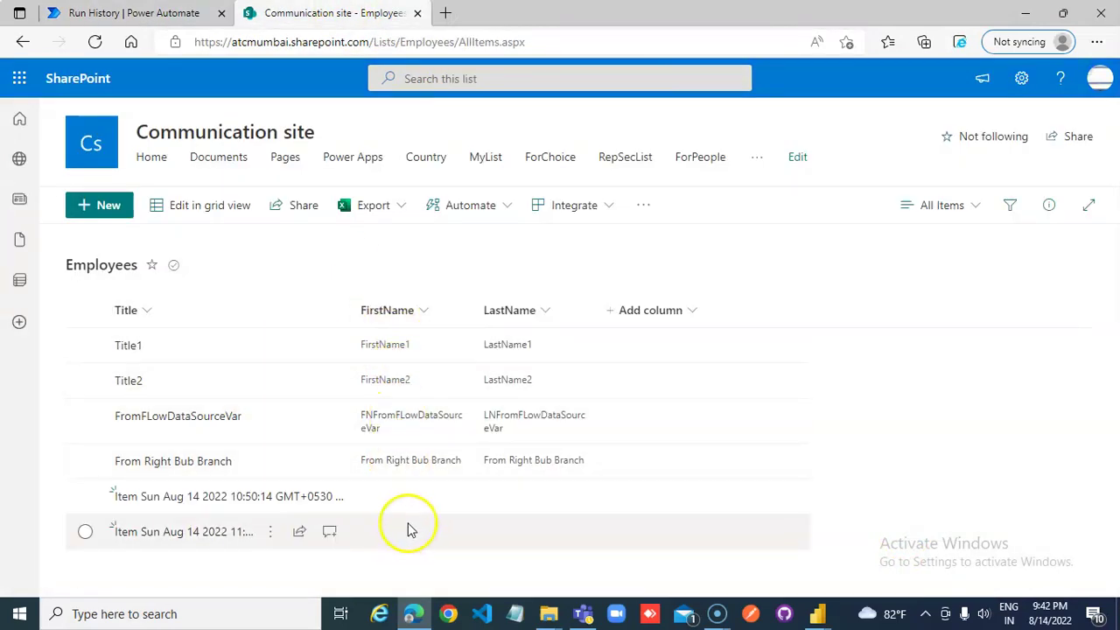
Expand the HTTP request step's run details and scroll through its output body.
click(188, 16)
click(715, 269)
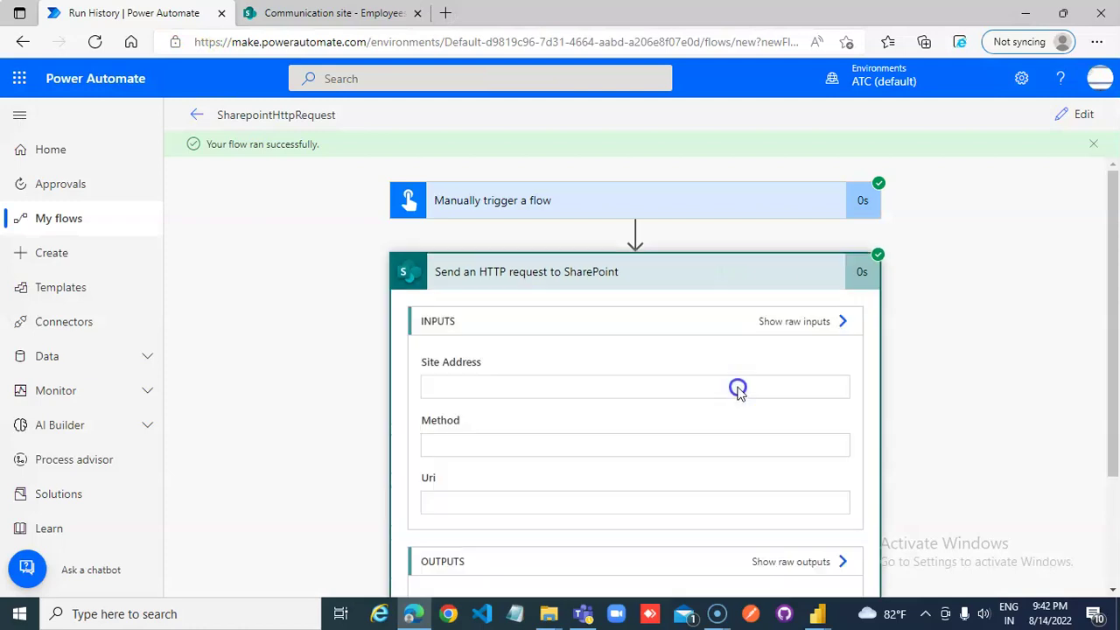
scroll(851, 461, down, 3)
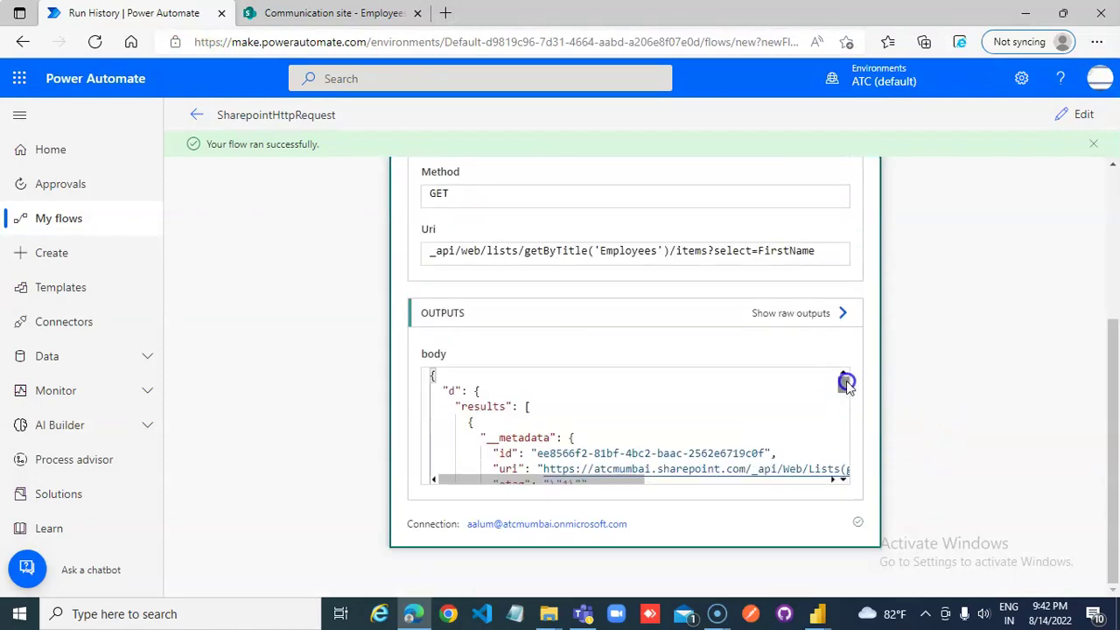
drag(845, 382, 837, 463)
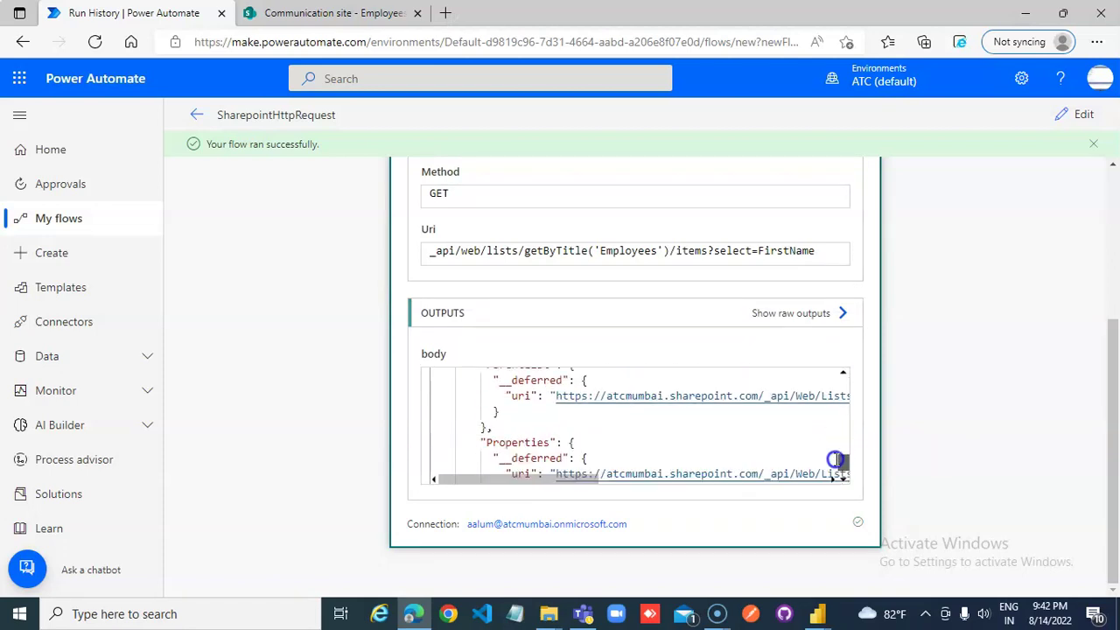
scroll(953, 441, up, 1)
scroll(952, 442, up, 6)
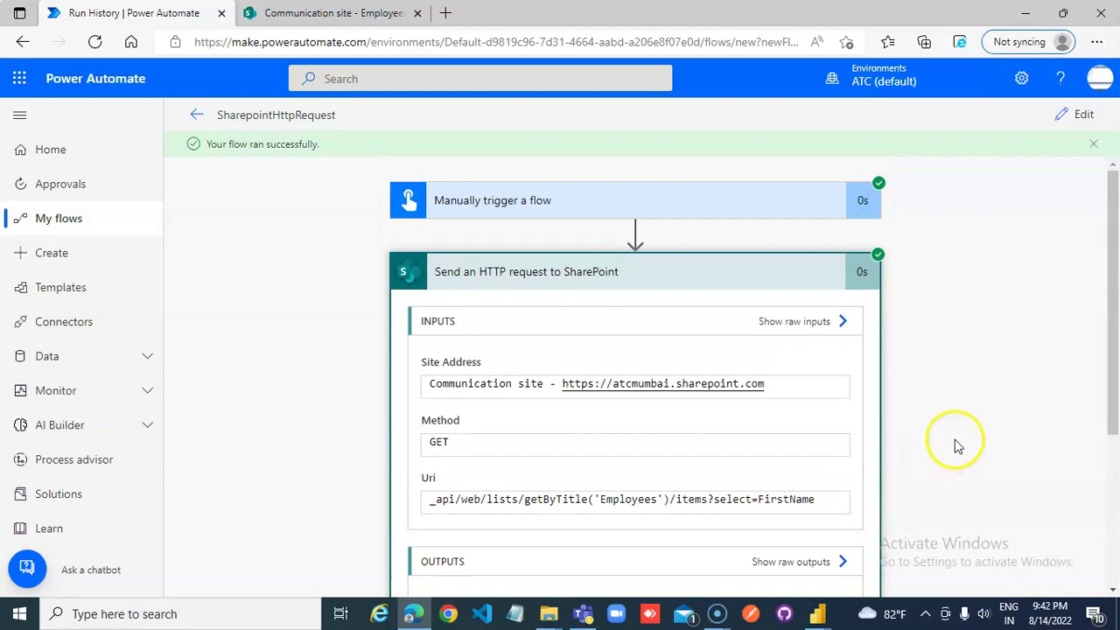
scroll(955, 438, down, 6)
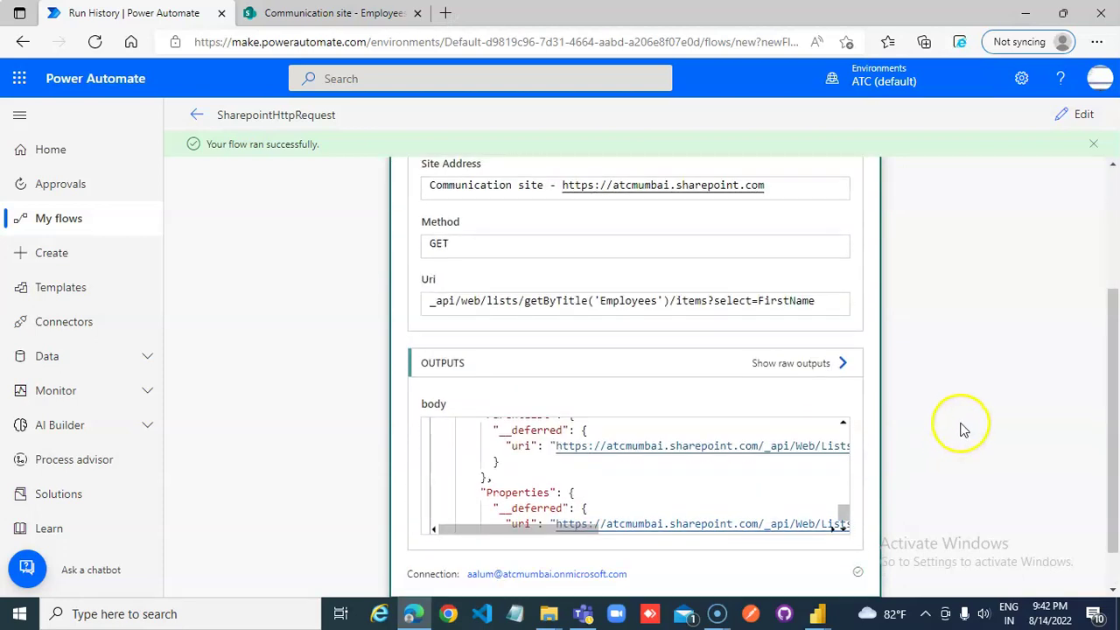
Inspect the HTTP step's raw output JSON, then close the raw output view.
click(809, 372)
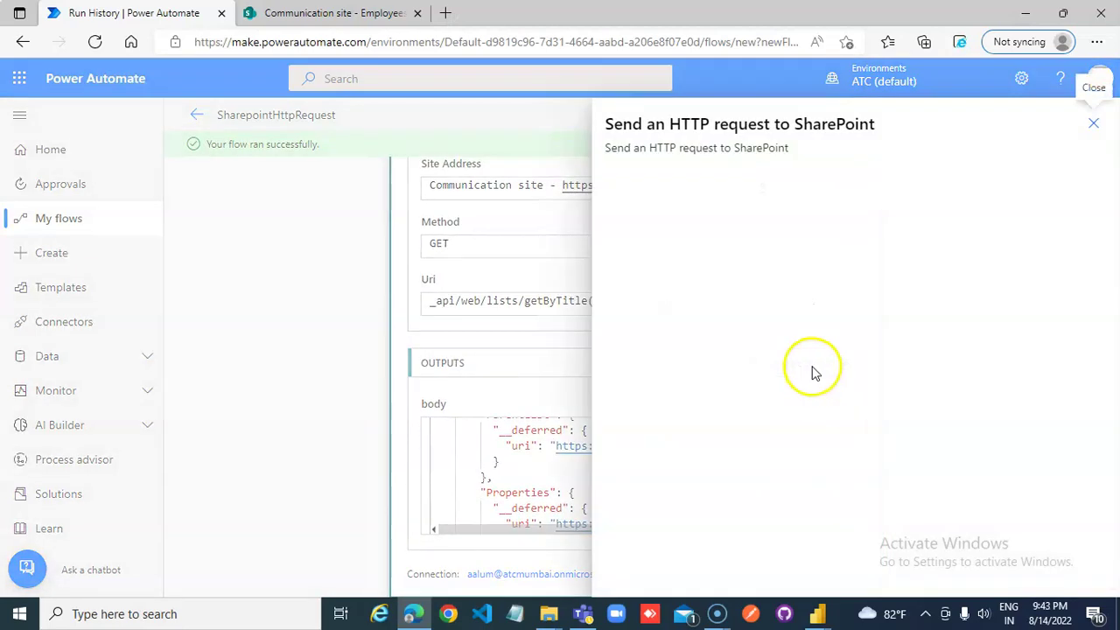
scroll(857, 385, down, 3)
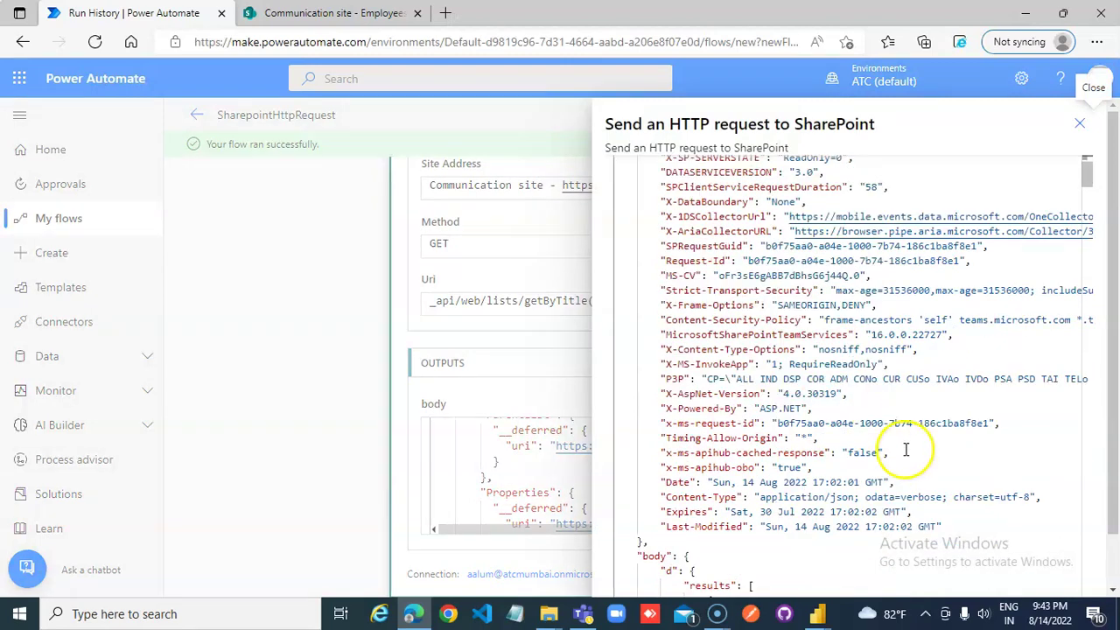
click(907, 453)
scroll(909, 451, down, 1)
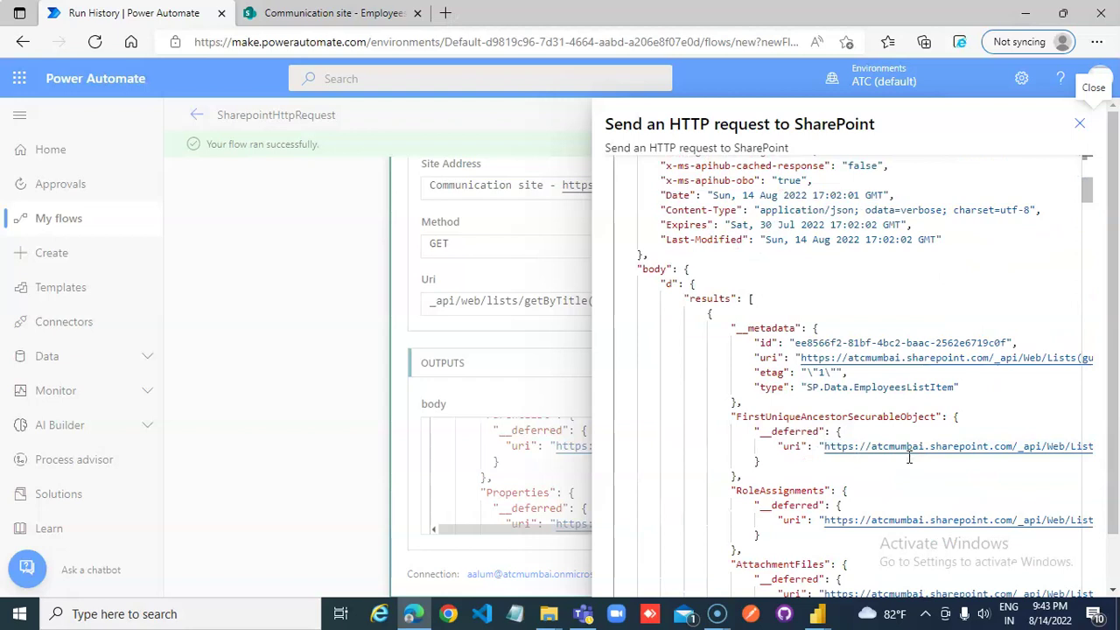
scroll(909, 453, down, 4)
click(1074, 278)
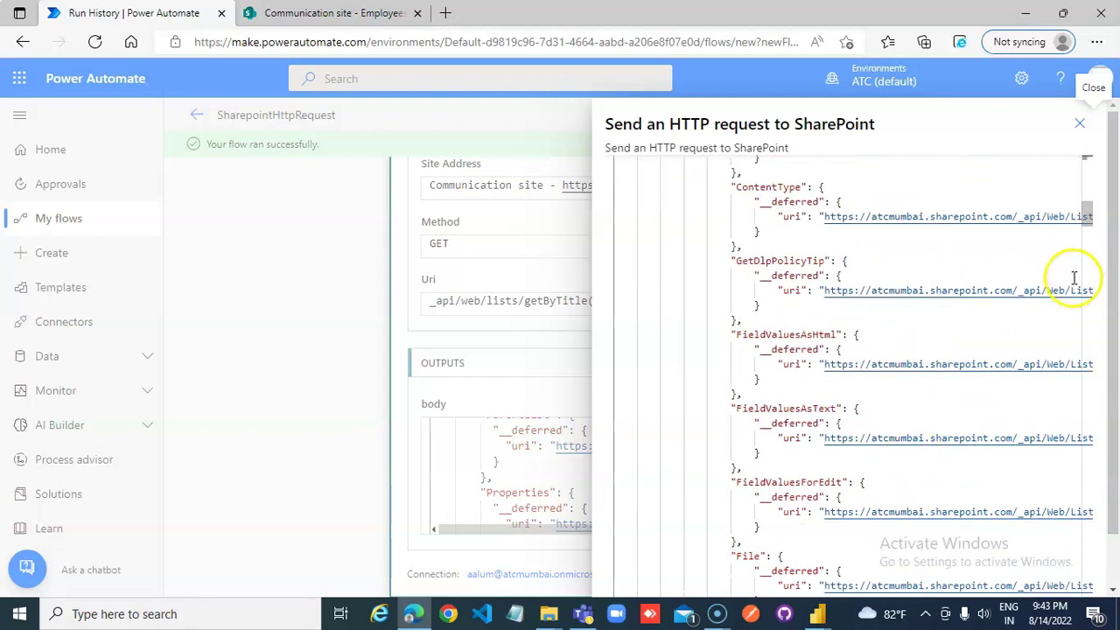
drag(1087, 213, 1096, 614)
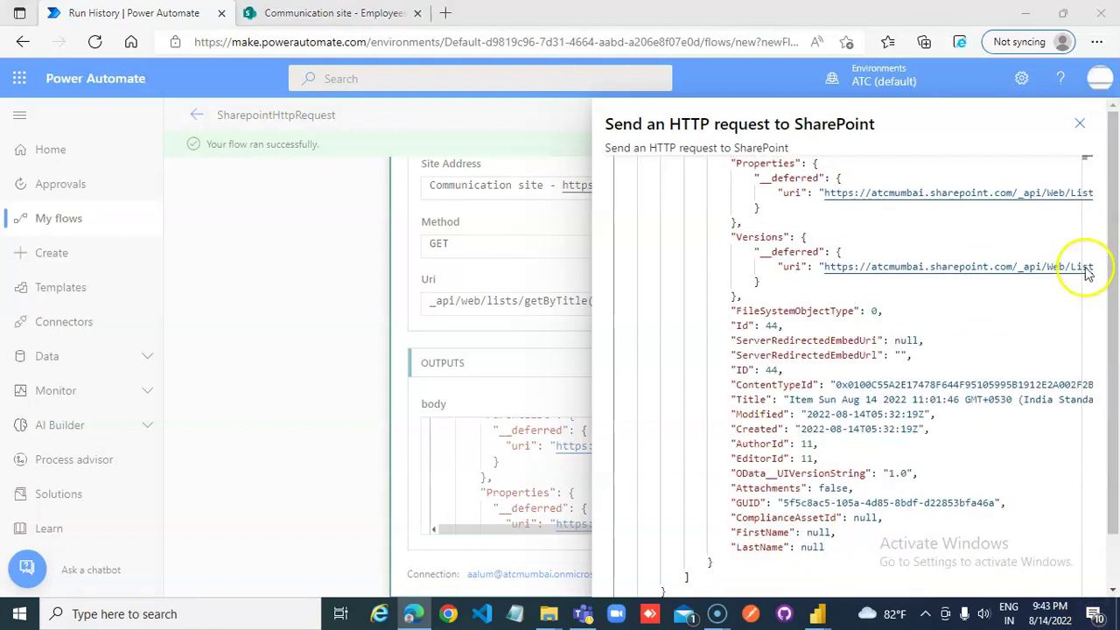
click(1080, 123)
Open the Windows notification panel, dismiss the account notification, and close the panel.
key(super+a)
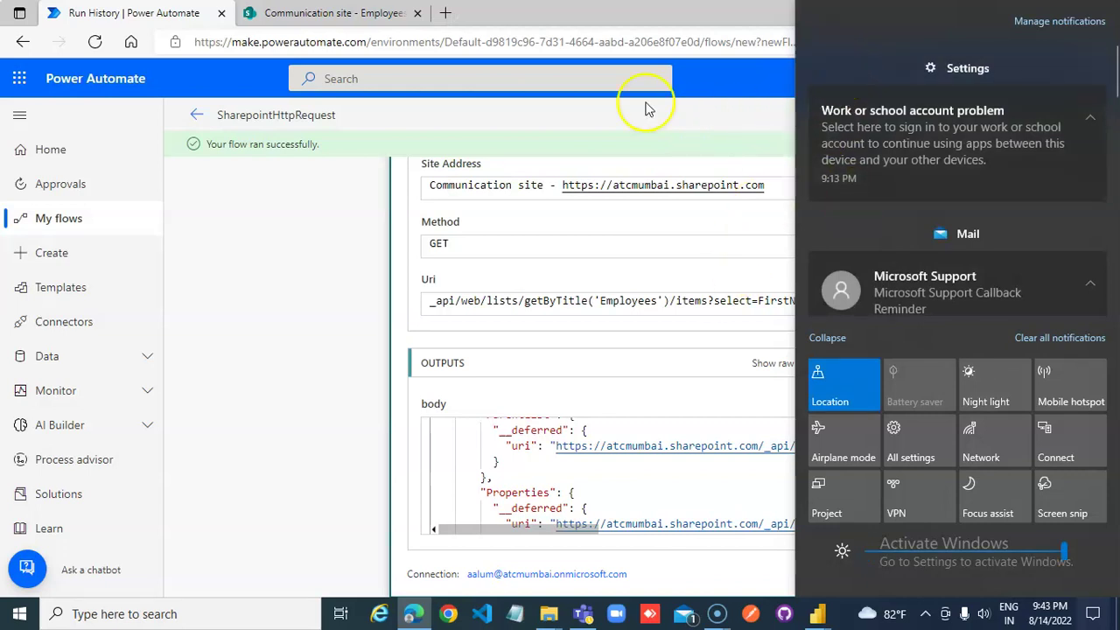
click(1090, 68)
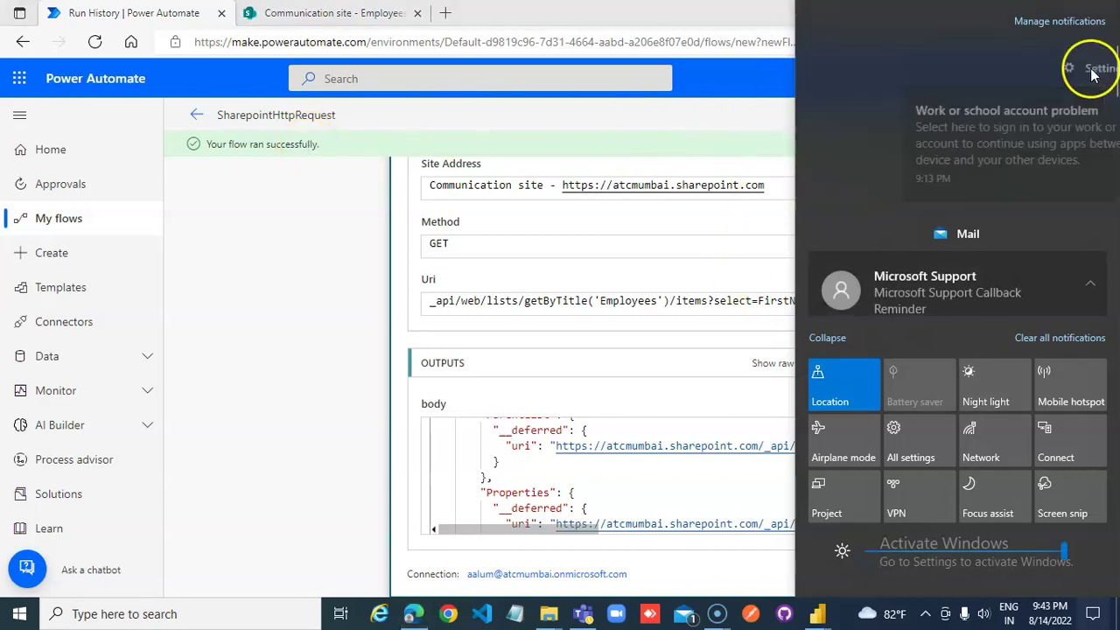
click(690, 142)
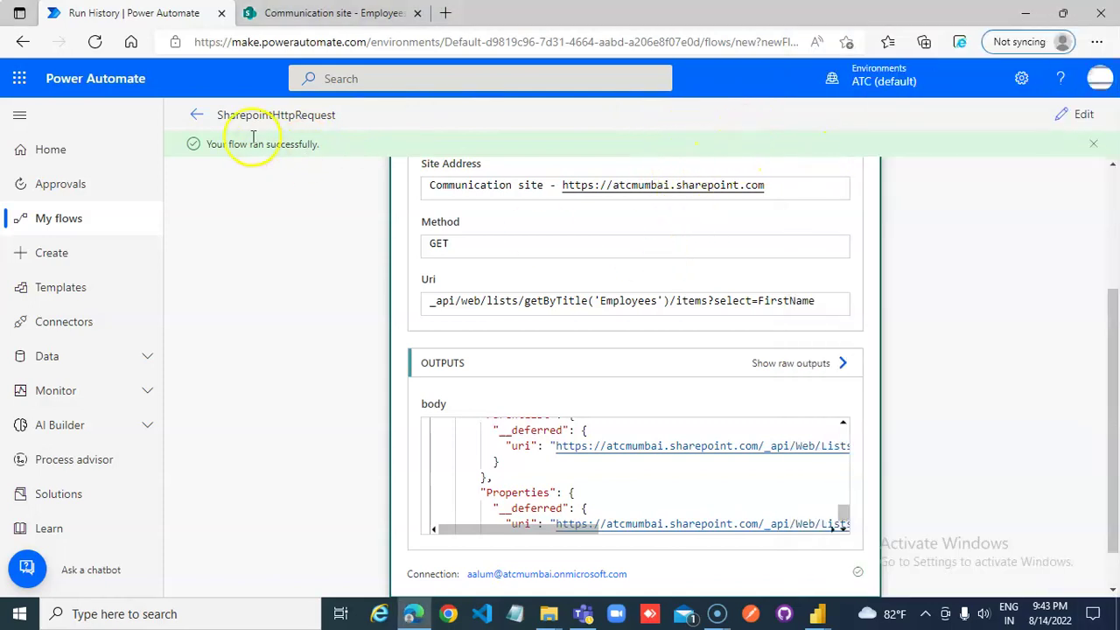
Reopen SharepointHttpRequest in the editor with the HTTP request step's Site Address, Method and Uri shown.
click(197, 117)
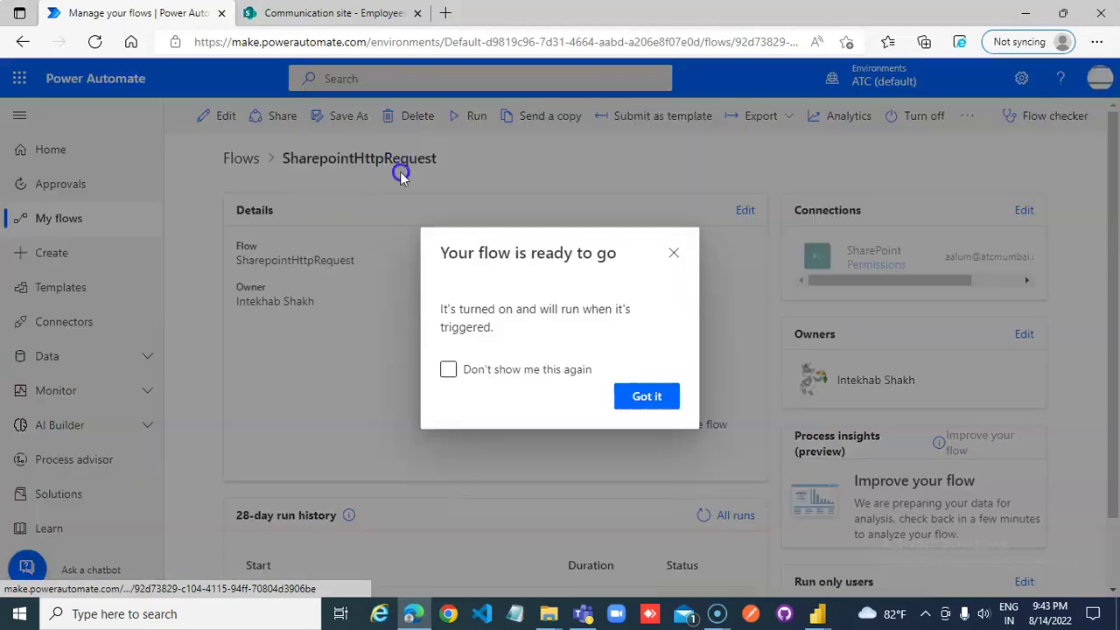
click(672, 164)
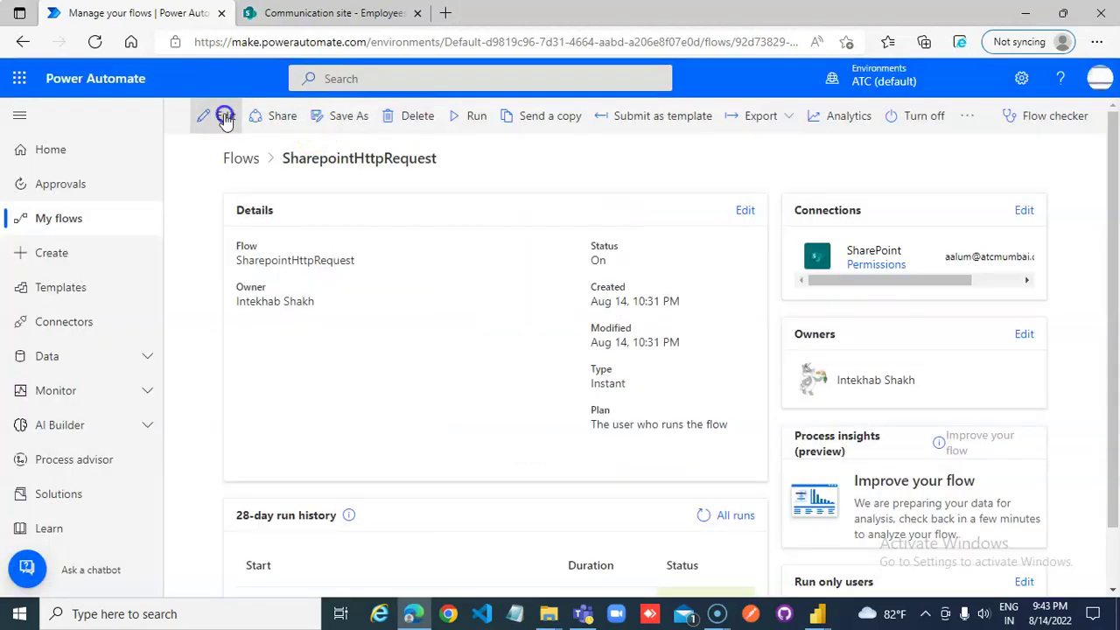
click(219, 115)
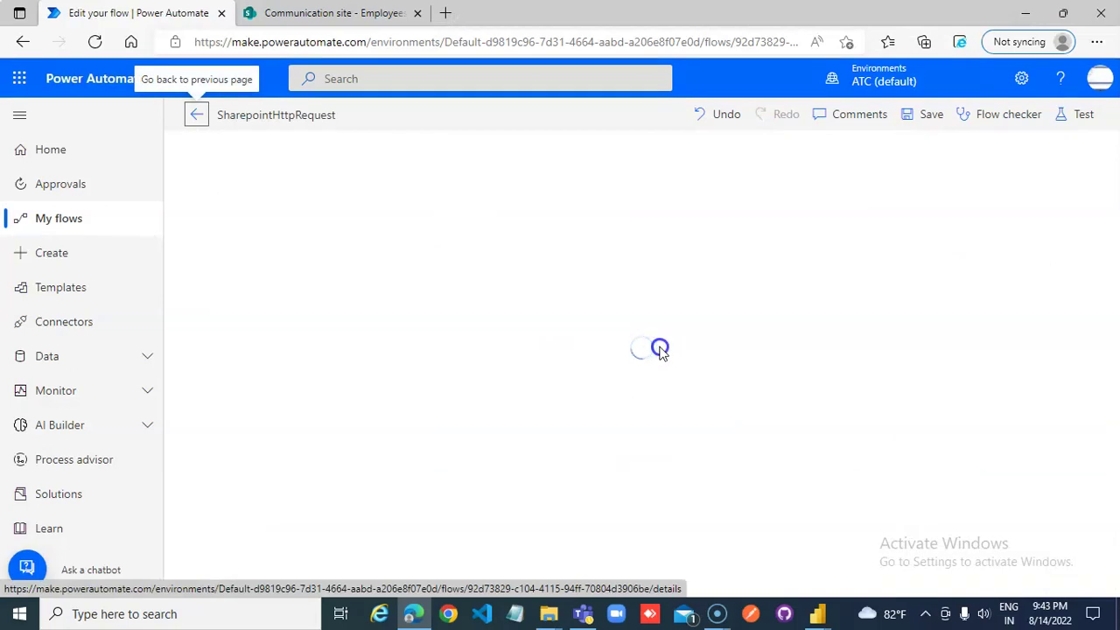
click(620, 242)
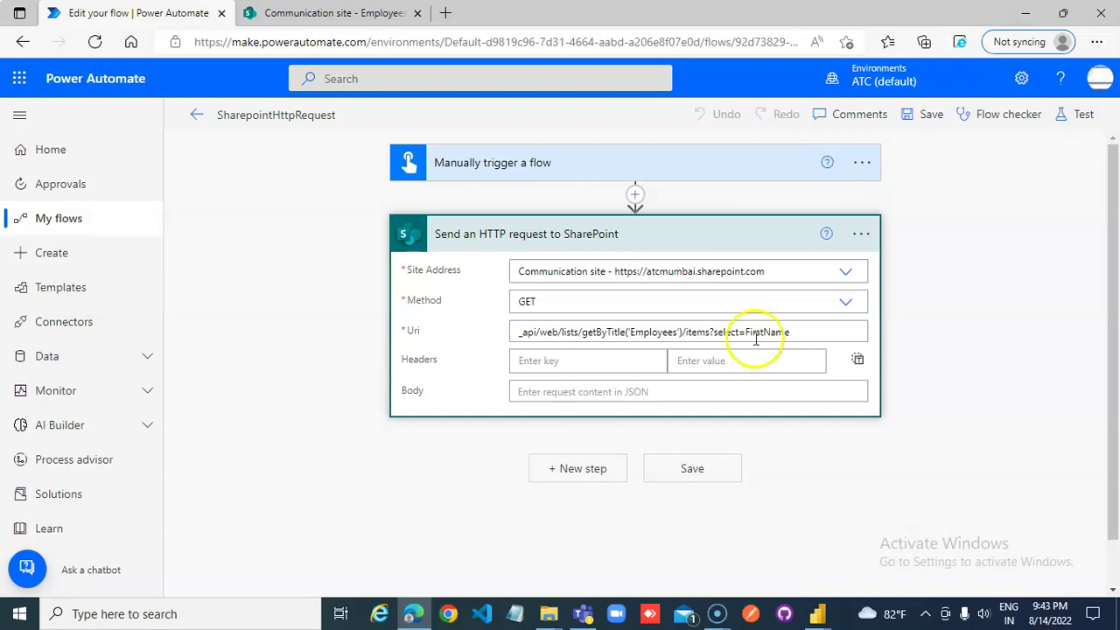
Change the Uri to end in items?$select=FirstName and save the flow.
double_click(726, 333)
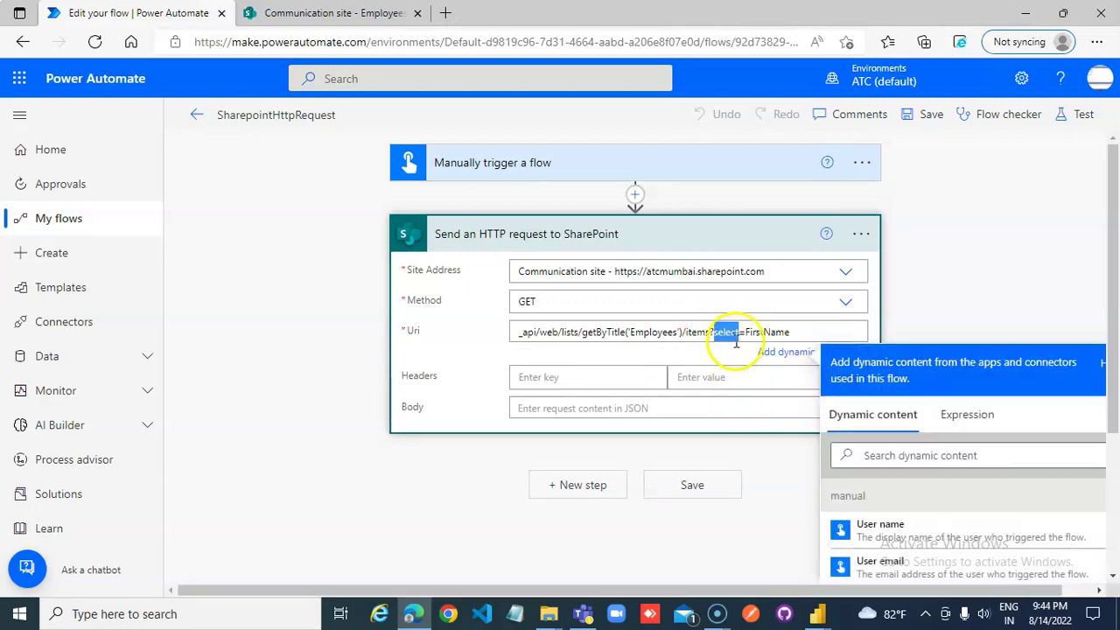
triple_click(722, 334)
click(713, 332)
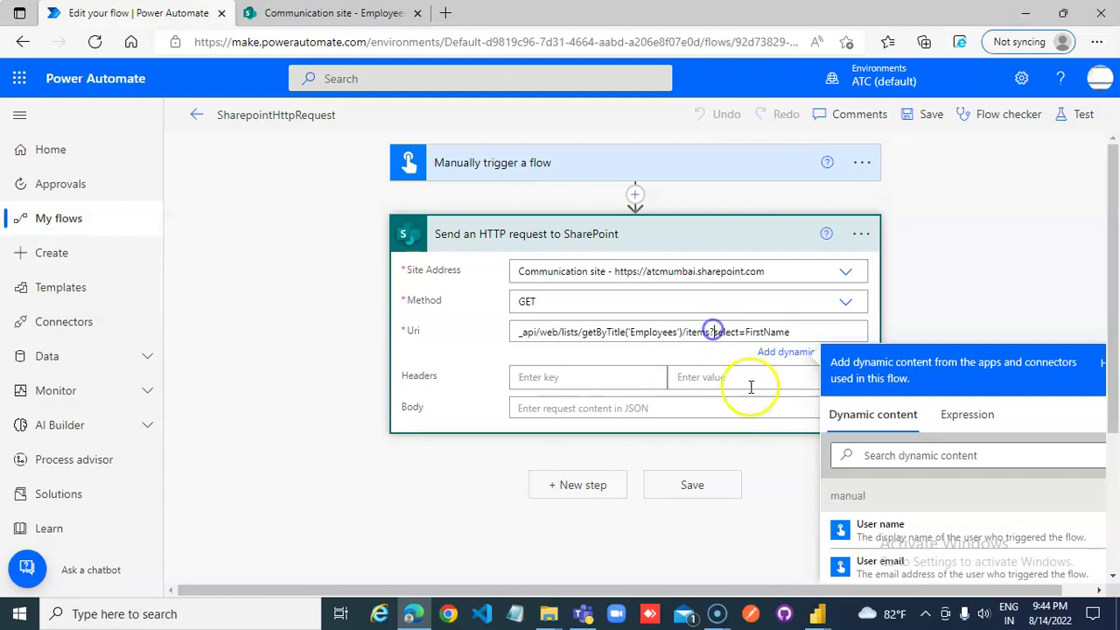
text($)
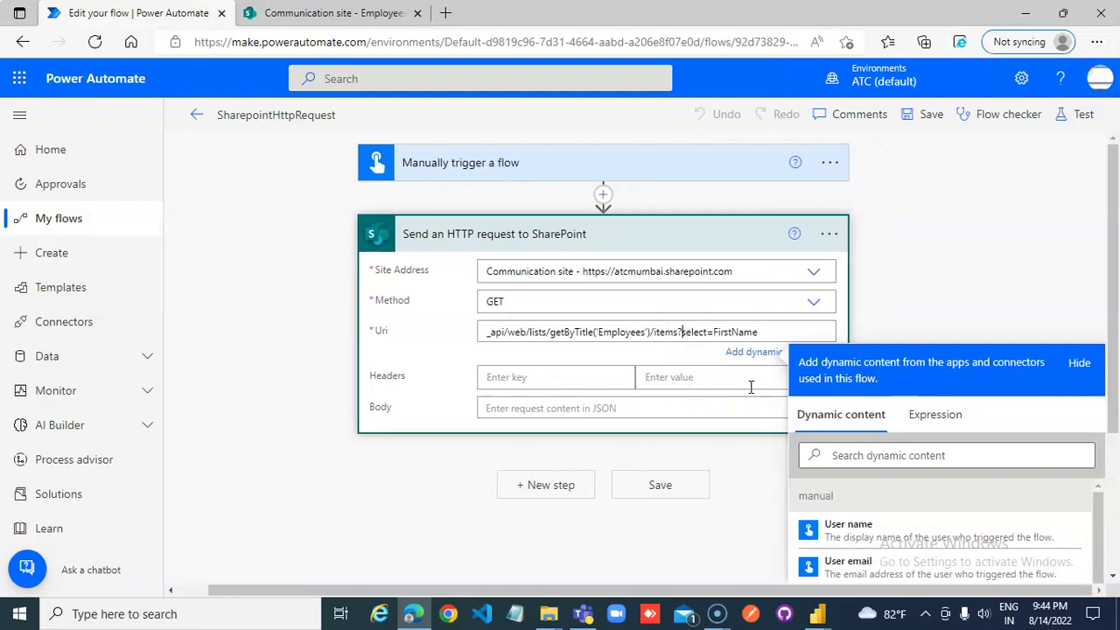
click(891, 252)
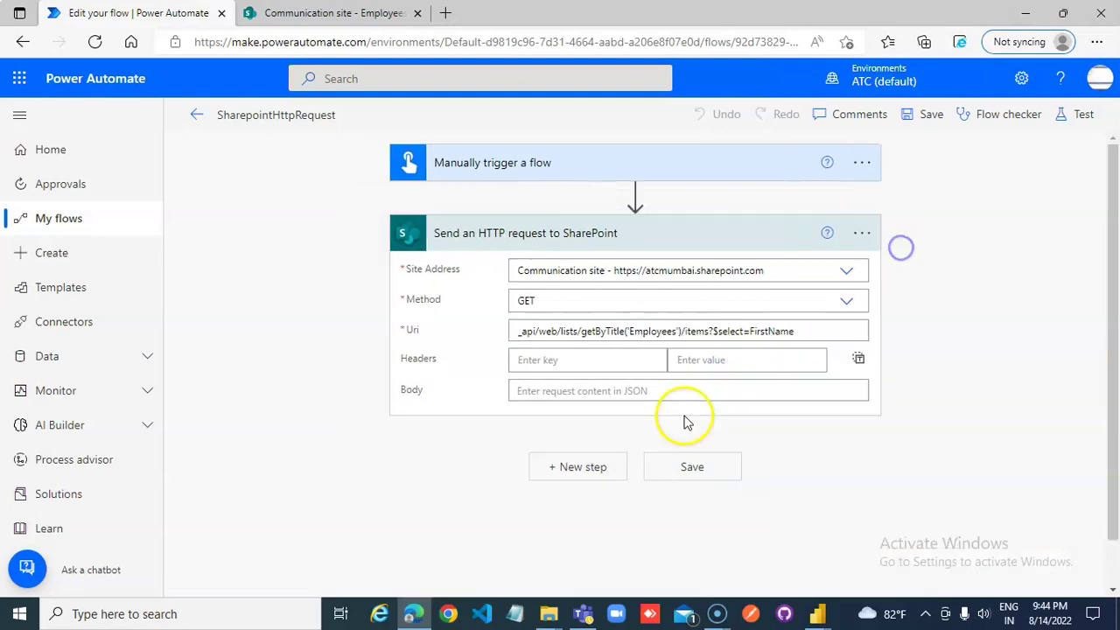
click(688, 464)
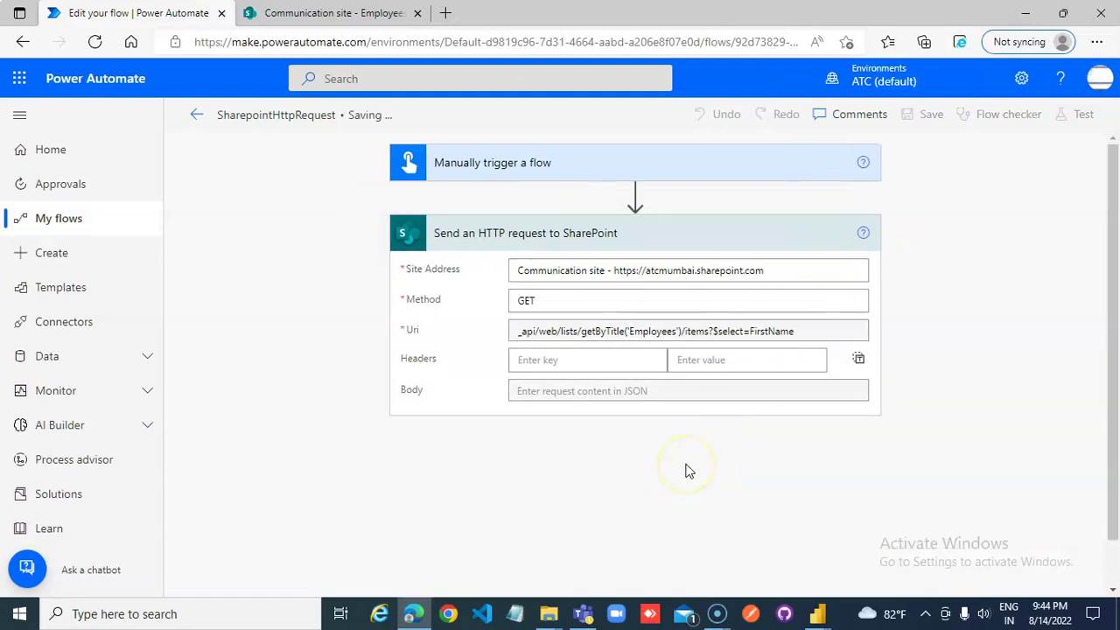
click(1061, 215)
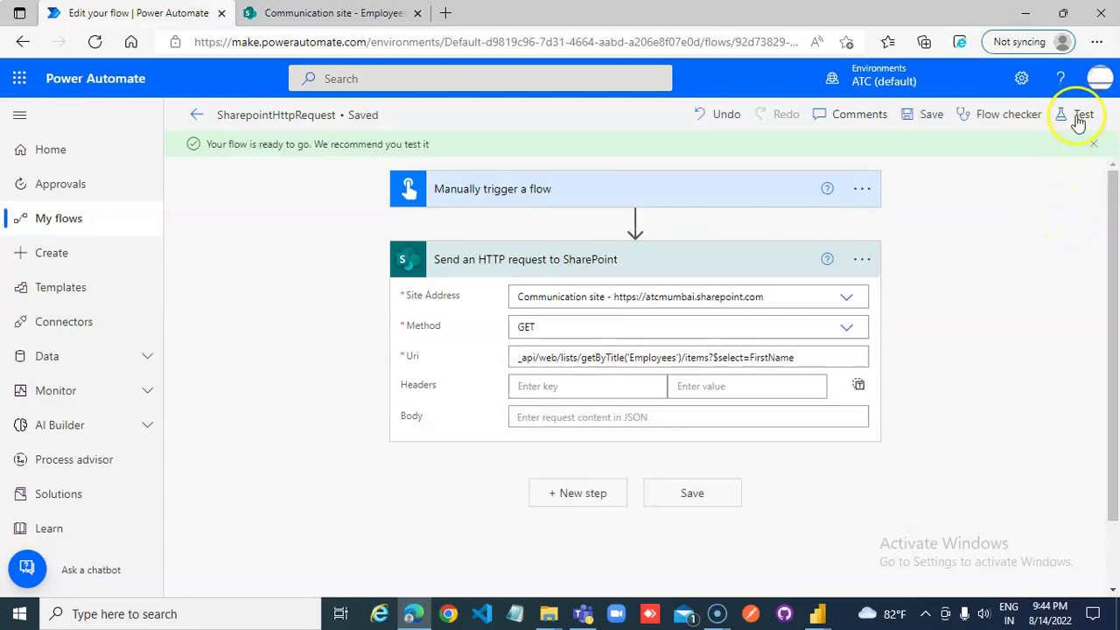
Run a new manual test of the saved flow.
click(1078, 114)
click(863, 155)
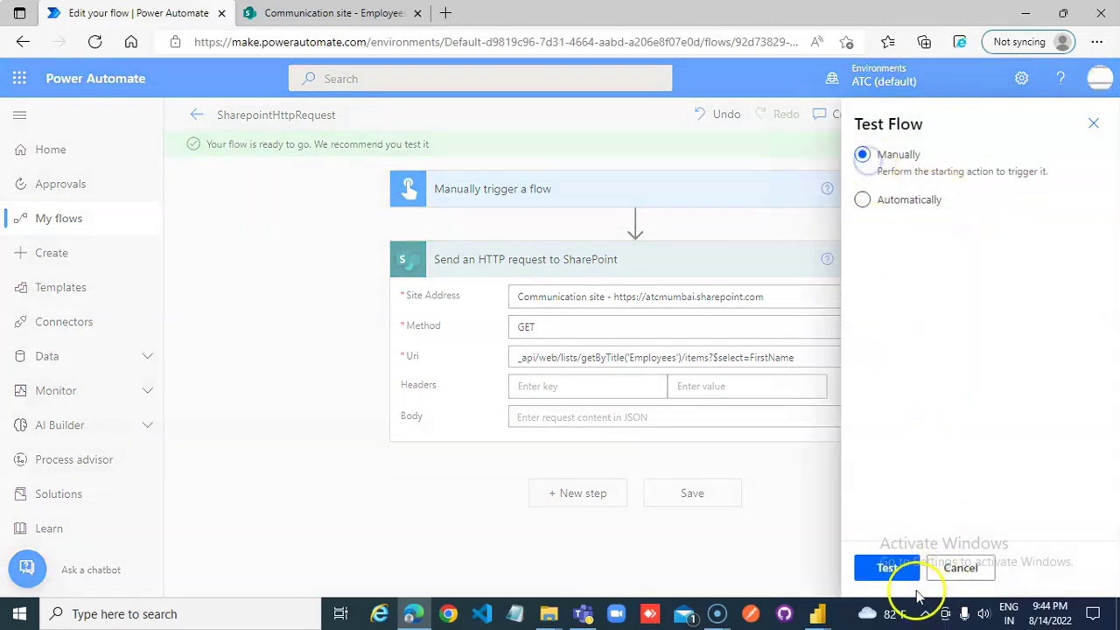
click(890, 569)
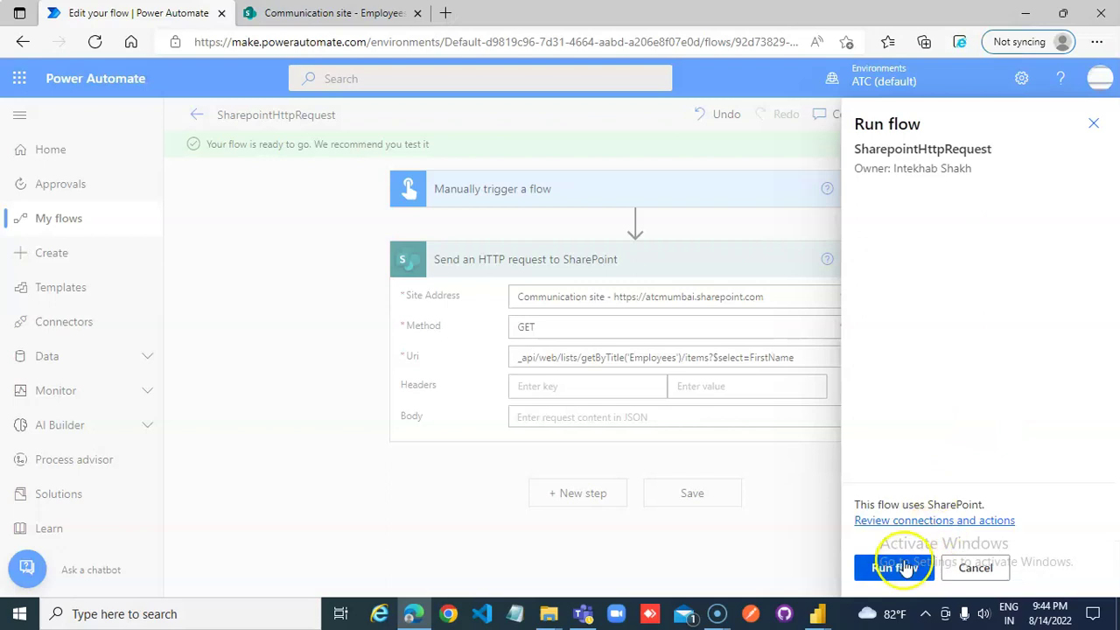
click(893, 567)
click(887, 565)
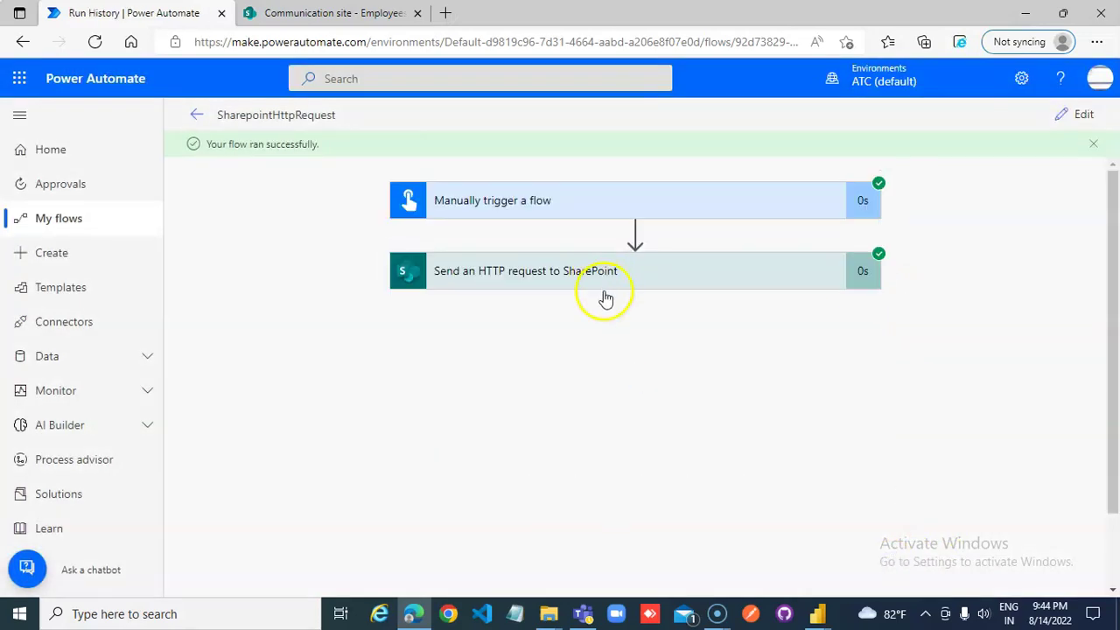
Check the HTTP output lists only FirstName per item against the SharePoint Employees list.
click(603, 280)
scroll(683, 324, down, 3)
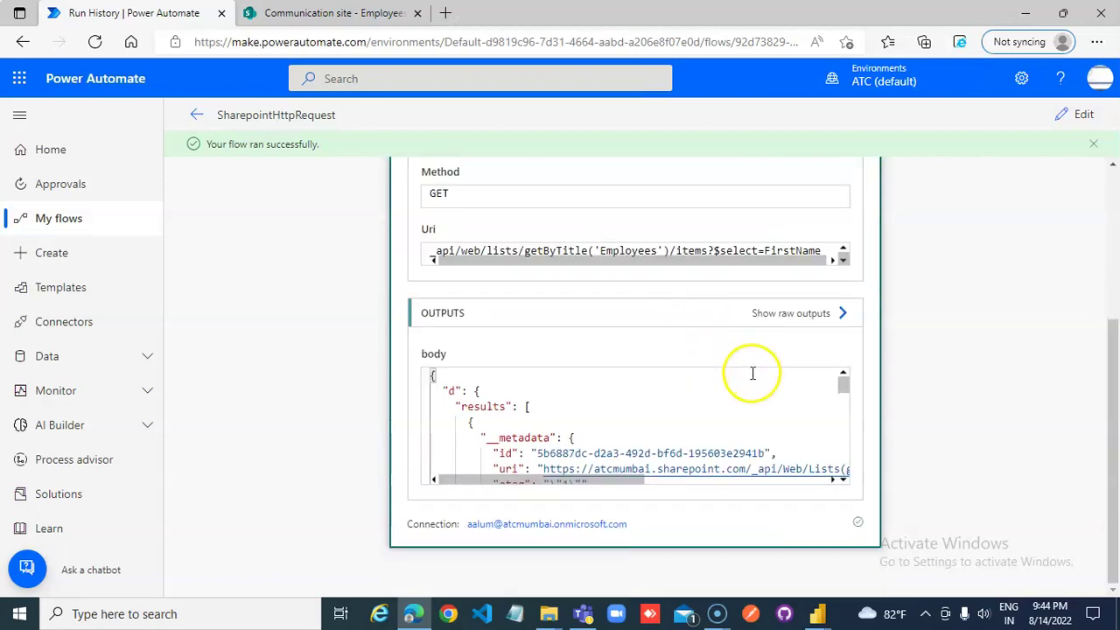
drag(841, 382, 850, 450)
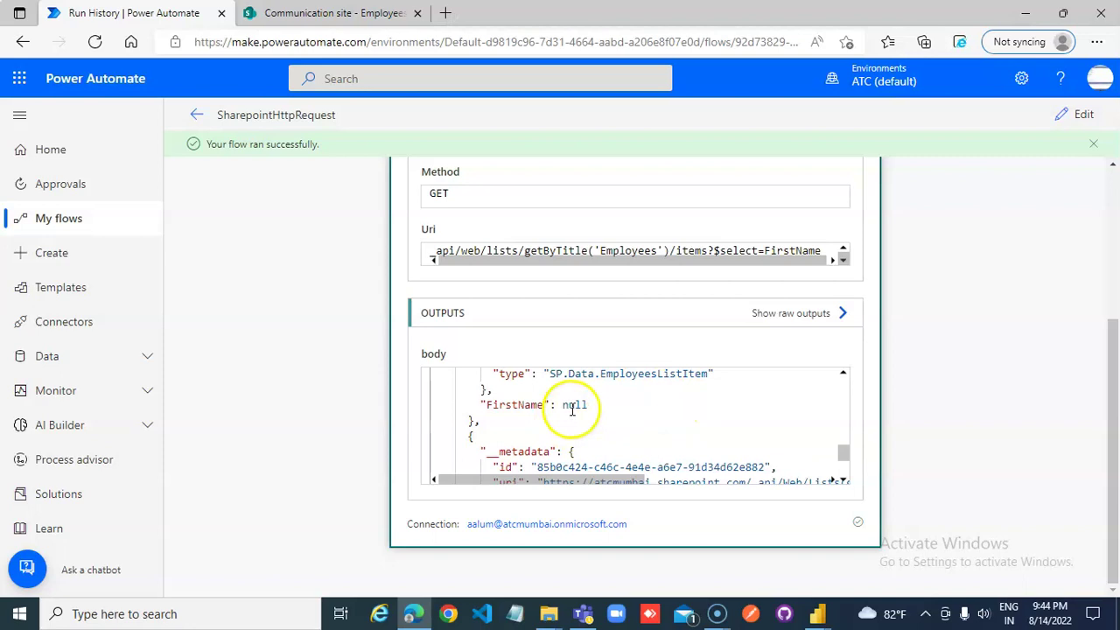
click(326, 12)
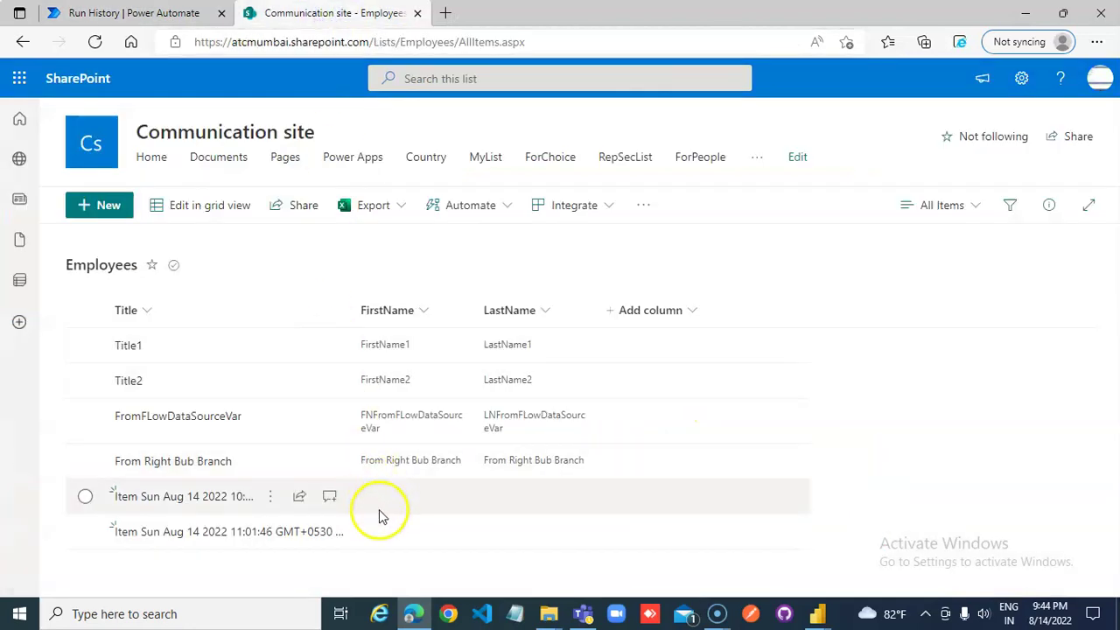
click(123, 14)
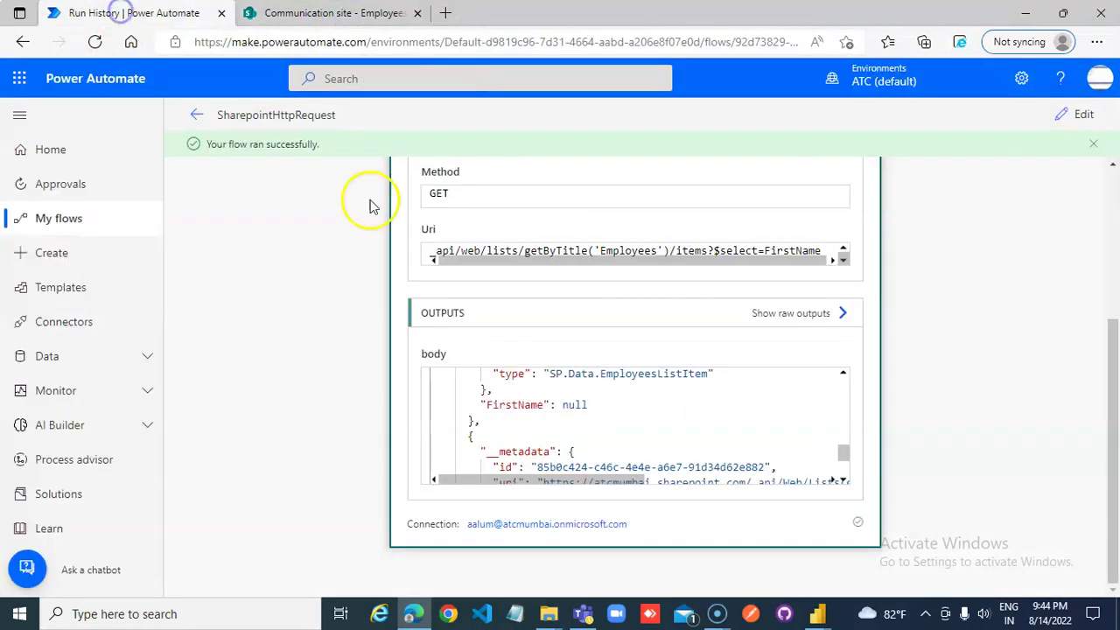
Reopen the flow for editing and add an Accept header of application/json;odata=nometadata to the HTTP step.
click(195, 117)
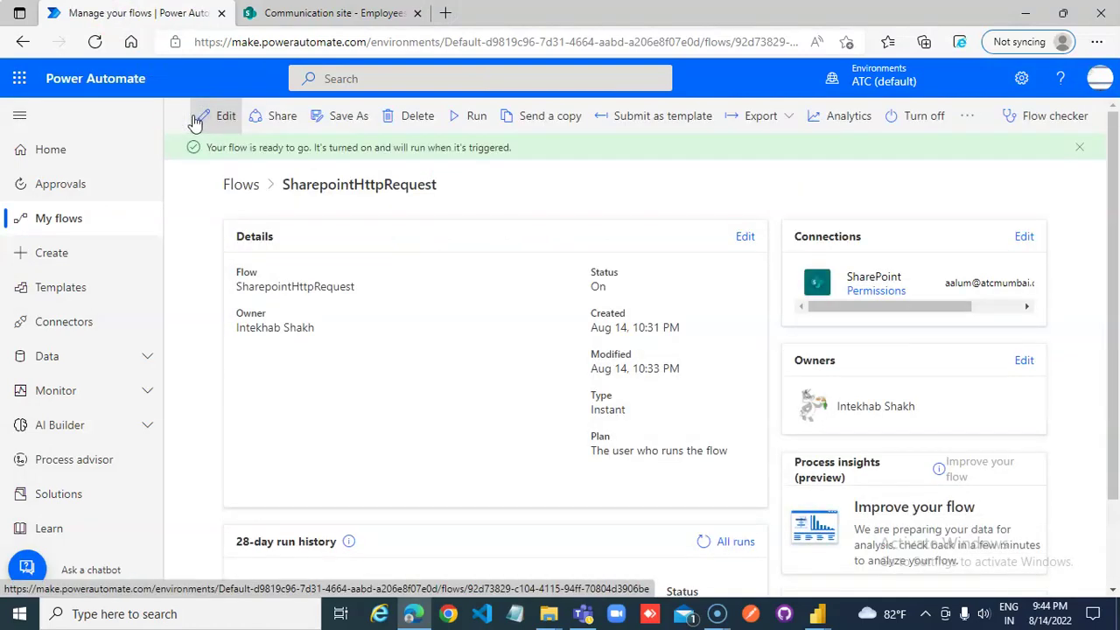
click(210, 115)
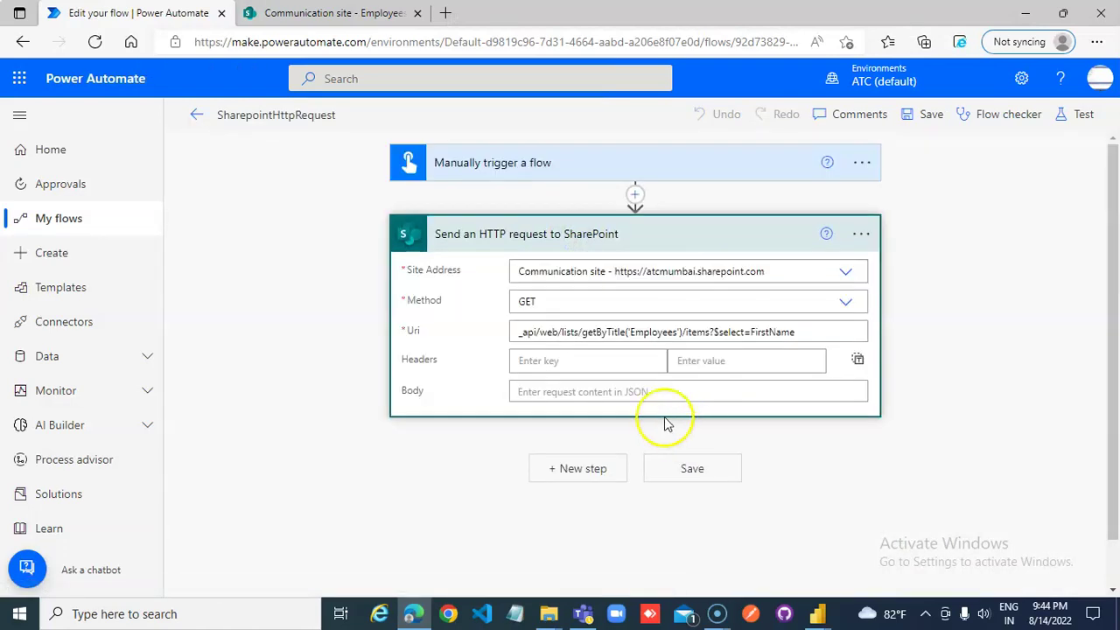
click(599, 360)
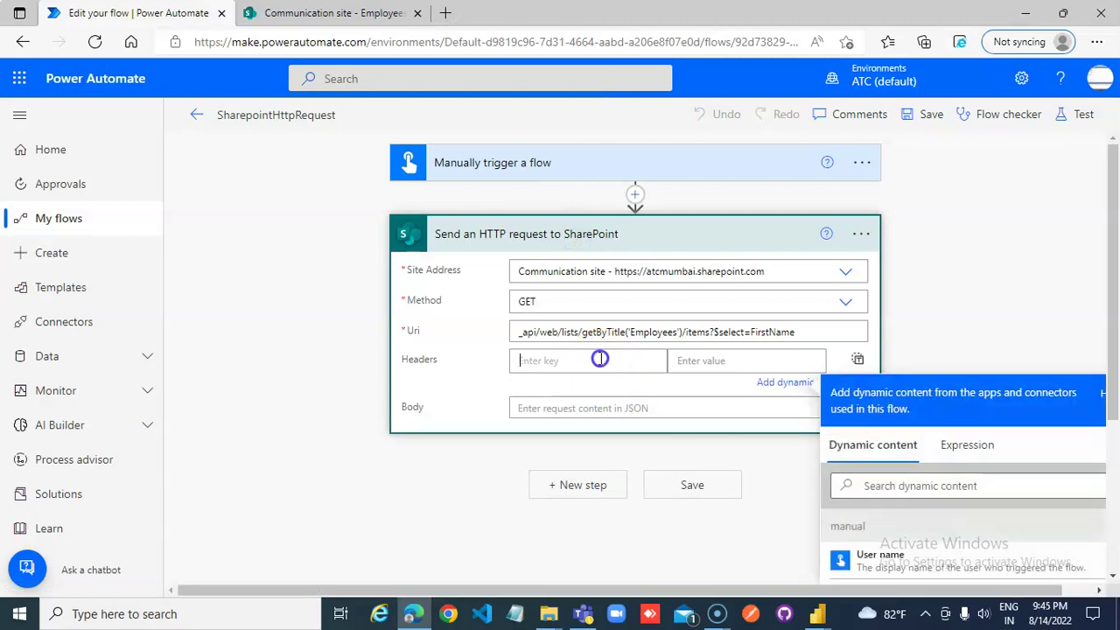
text(Accept)
click(710, 360)
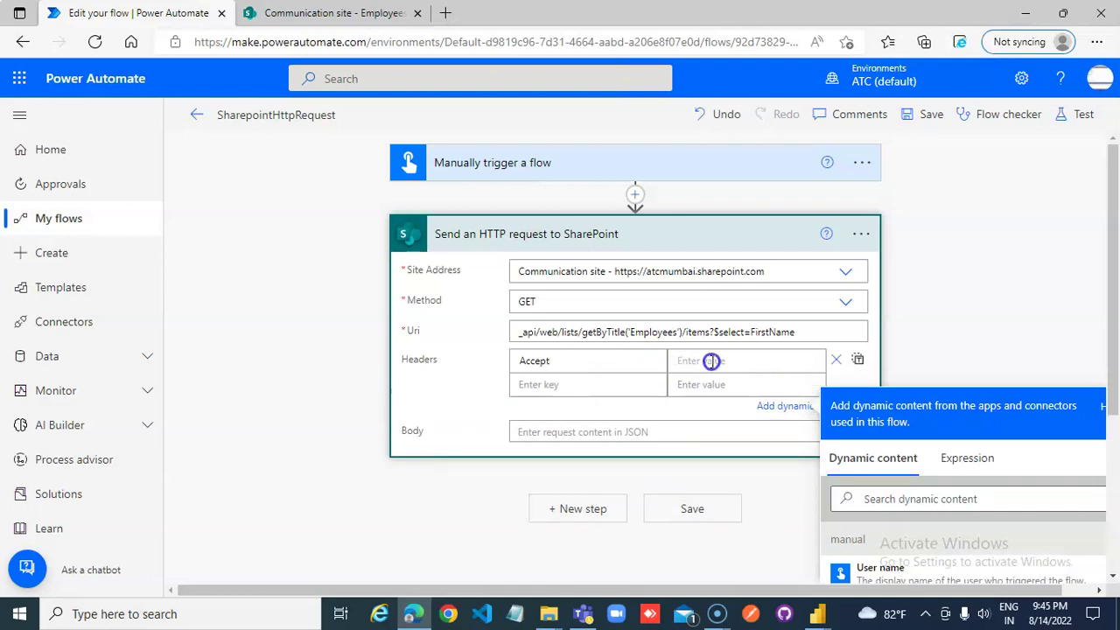
text(application/json;o)
text(data)
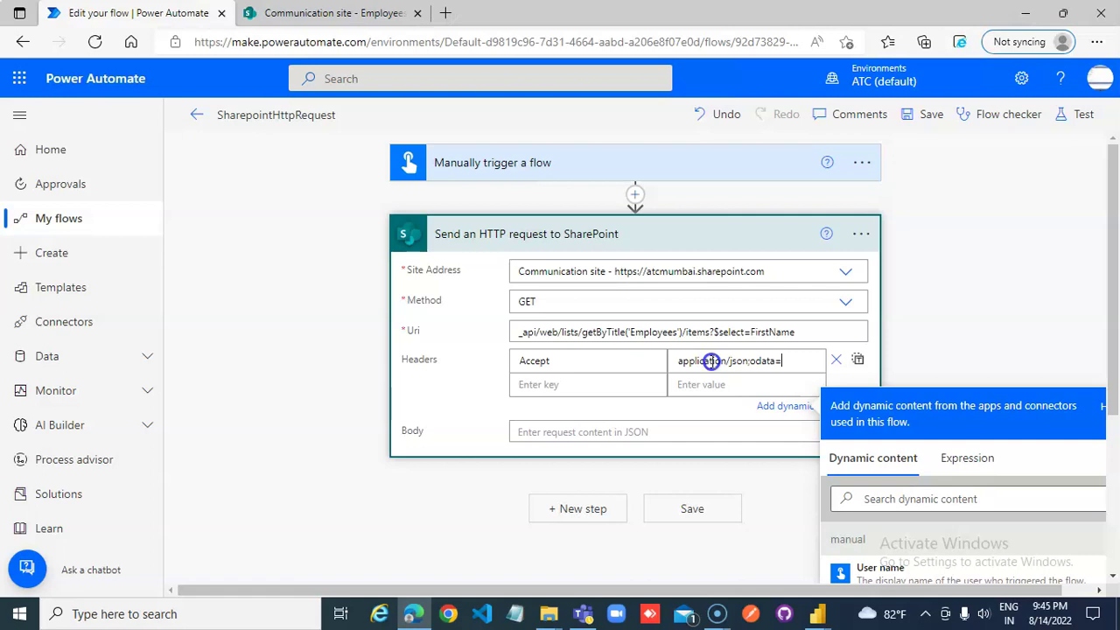
text(=nometadata)
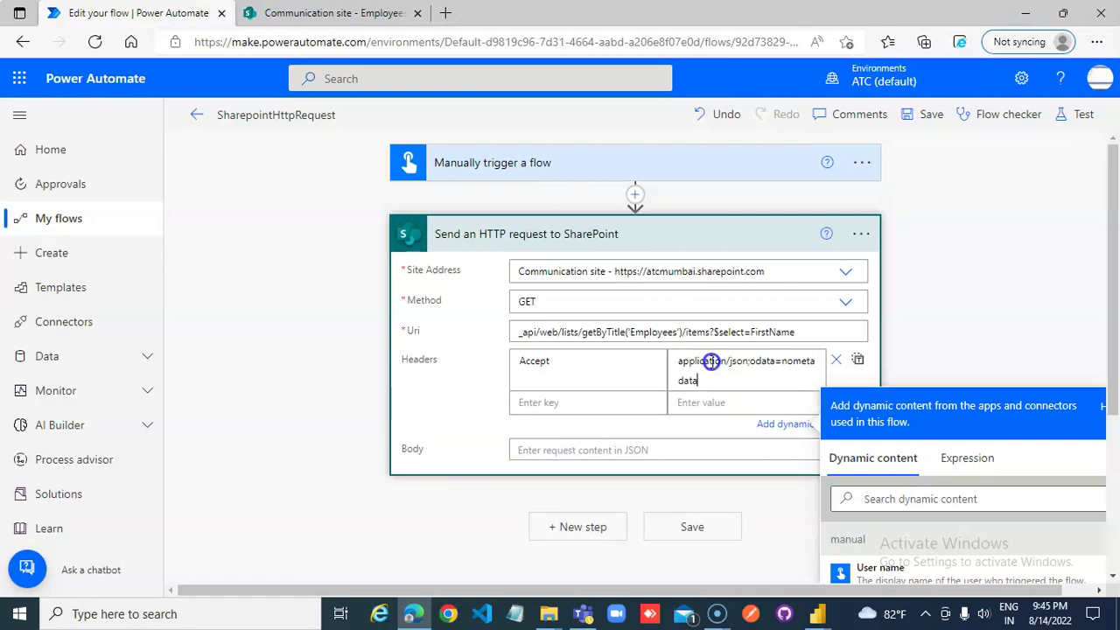
Save the flow, then run a manual test and dismiss the run-started confirmation.
click(931, 114)
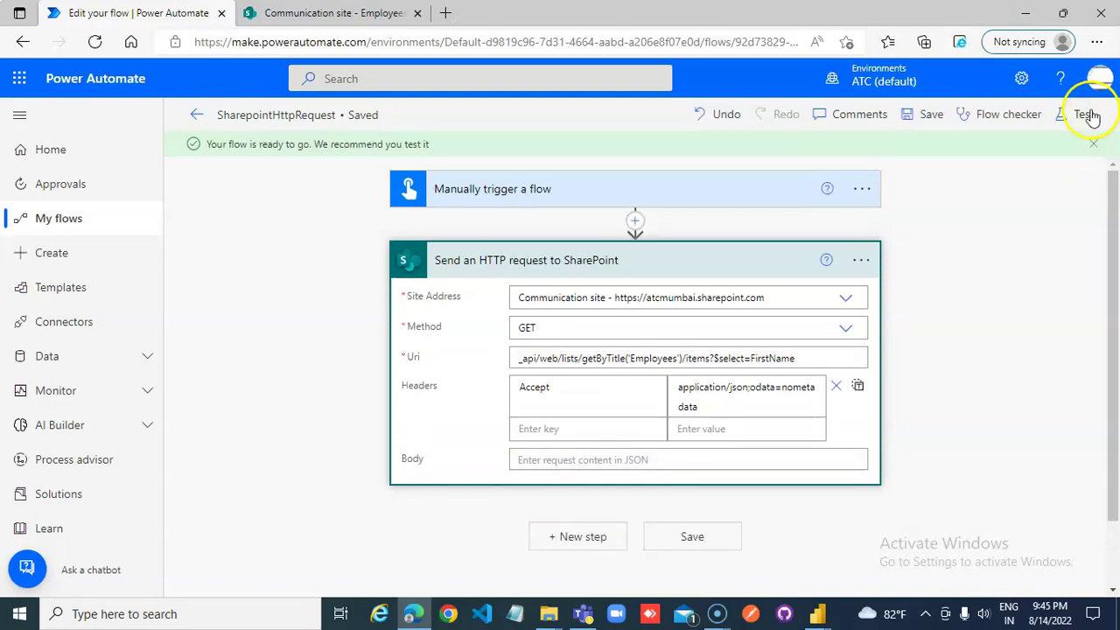
click(1085, 116)
click(862, 154)
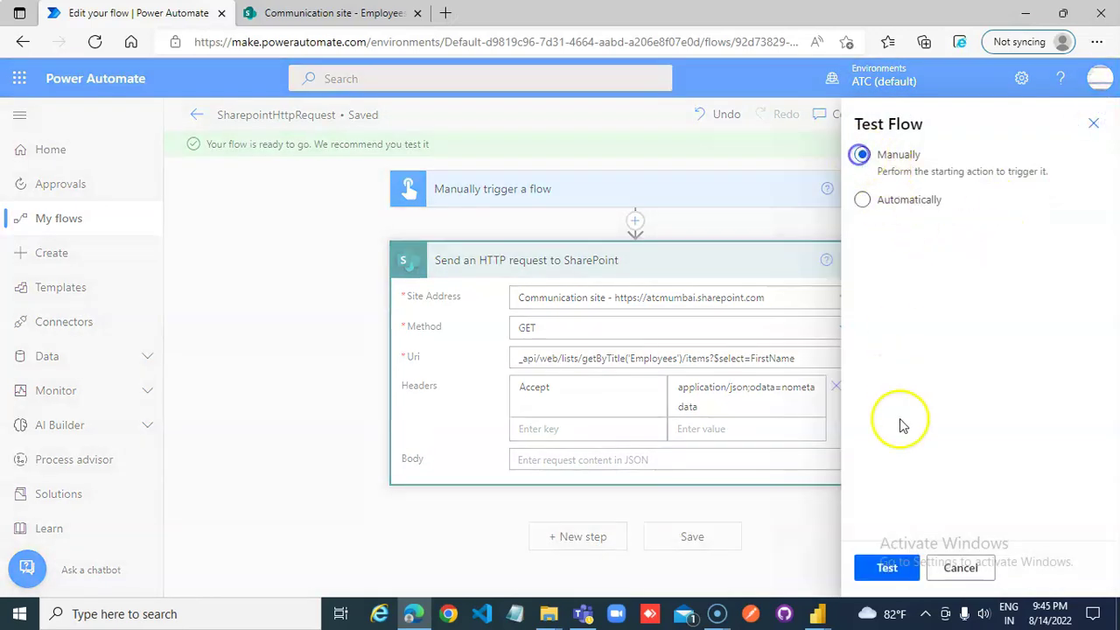
click(890, 567)
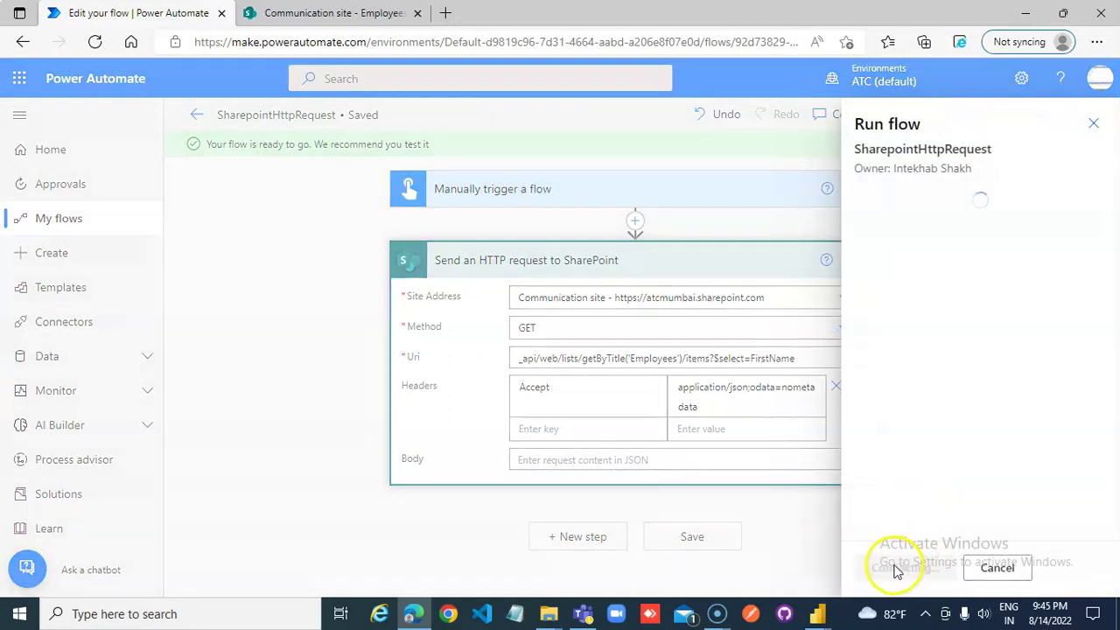
click(894, 568)
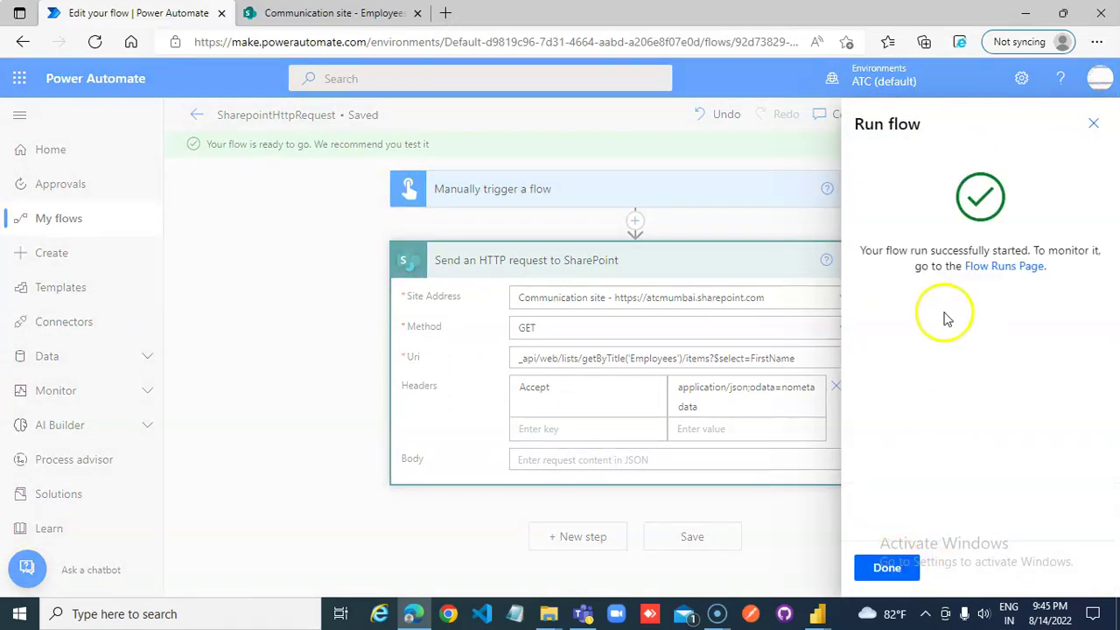
click(883, 568)
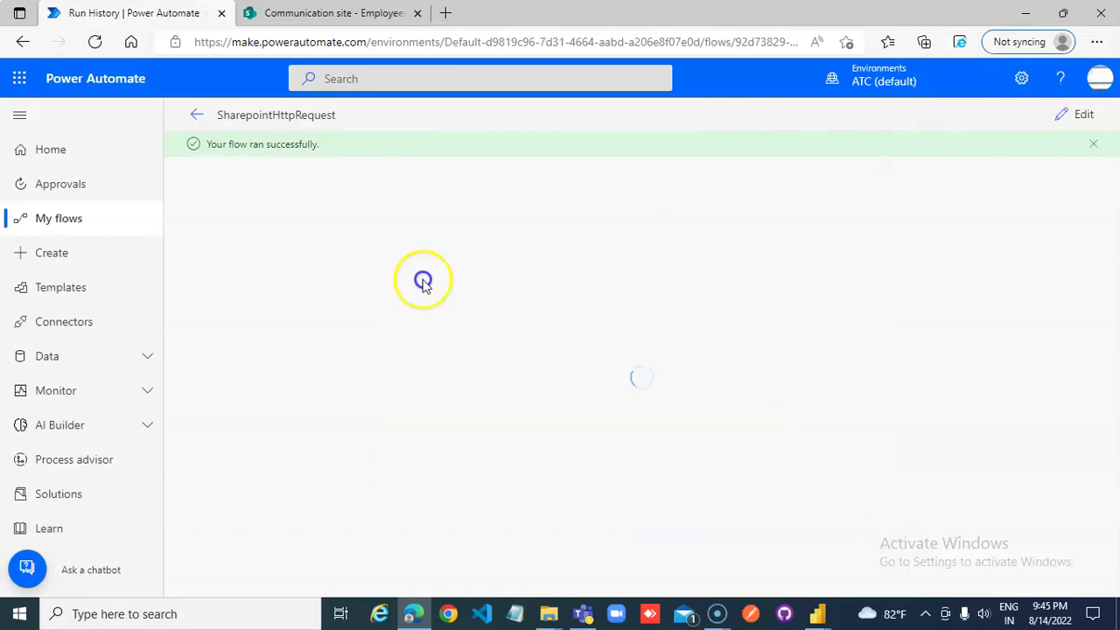
Inspect the HTTP step's raw outputs, confirming the body lists only FirstName values without OData metadata.
click(617, 273)
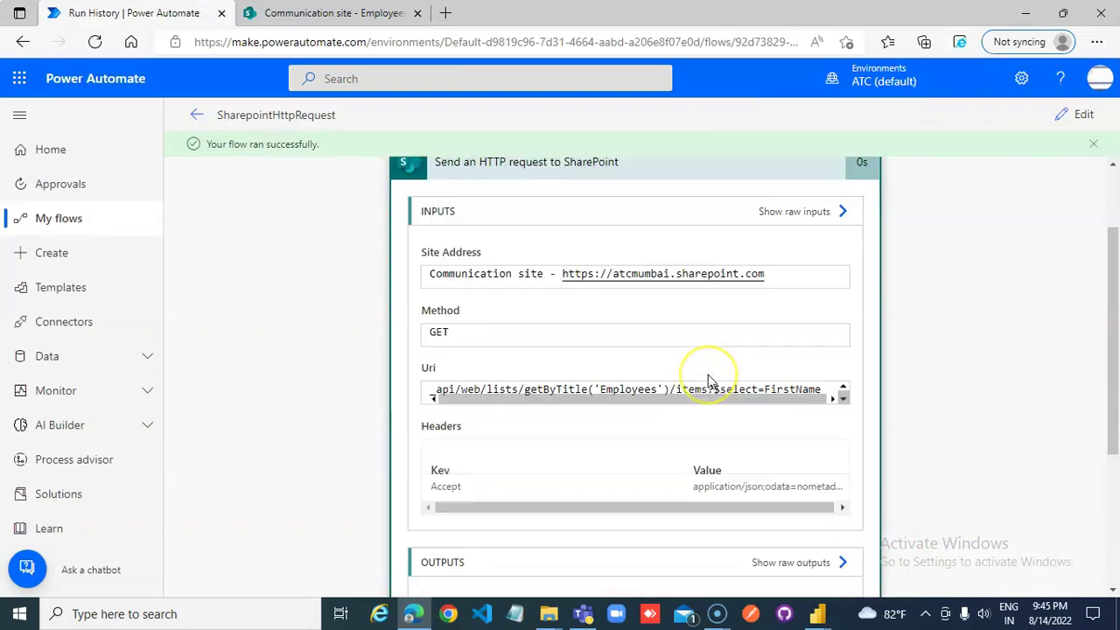
scroll(708, 376, down, 3)
mouse_move(842, 383)
mouse_down()
mouse_move(831, 455)
mouse_move(827, 400)
mouse_move(843, 380)
mouse_up()
click(828, 370)
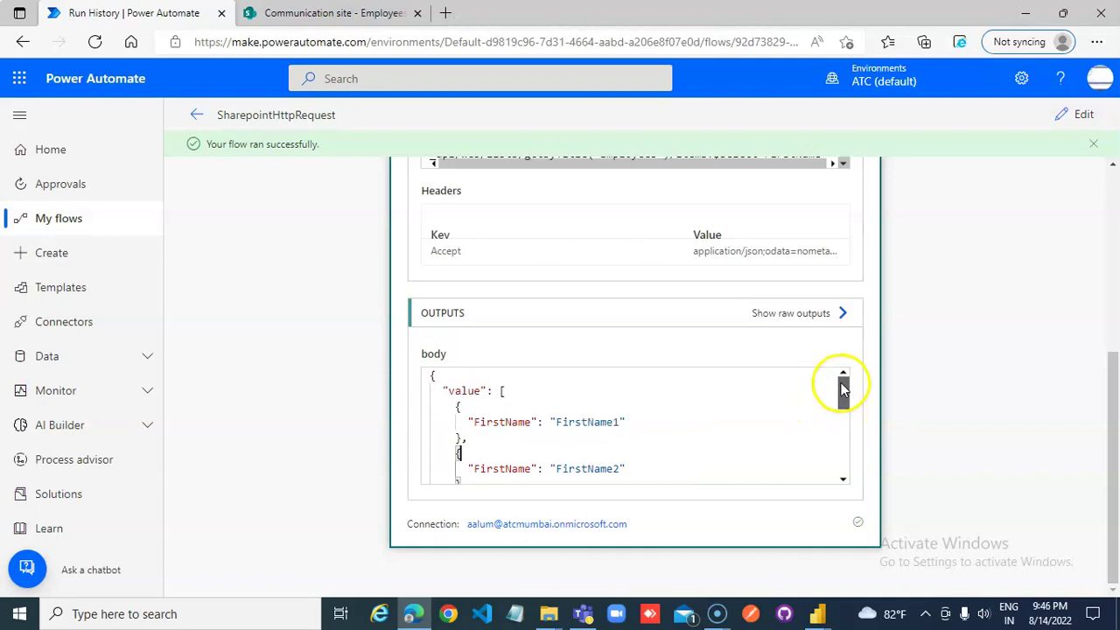
click(812, 315)
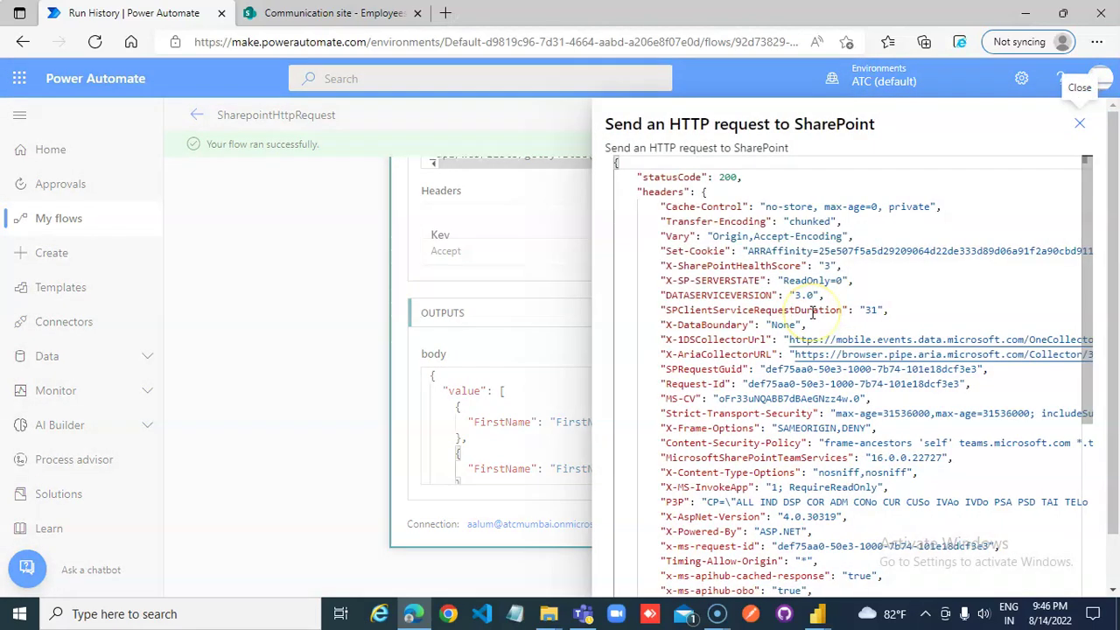
scroll(816, 341, down, 5)
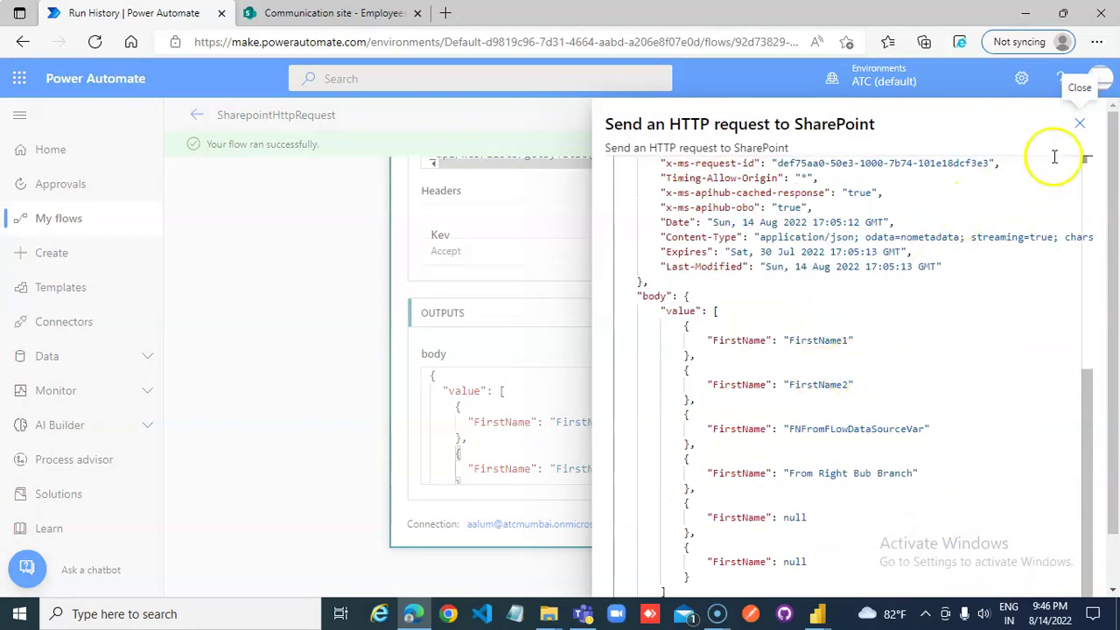
click(1080, 121)
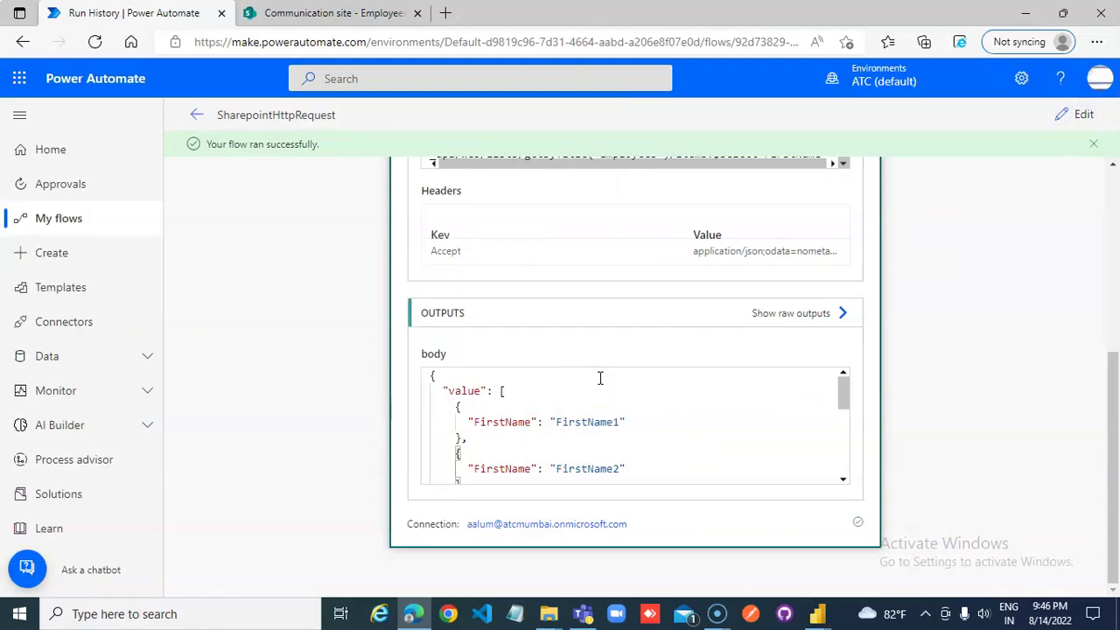
Reopen the flow for editing, select the HTTP step's Uri query text, and start Notepad.
click(195, 115)
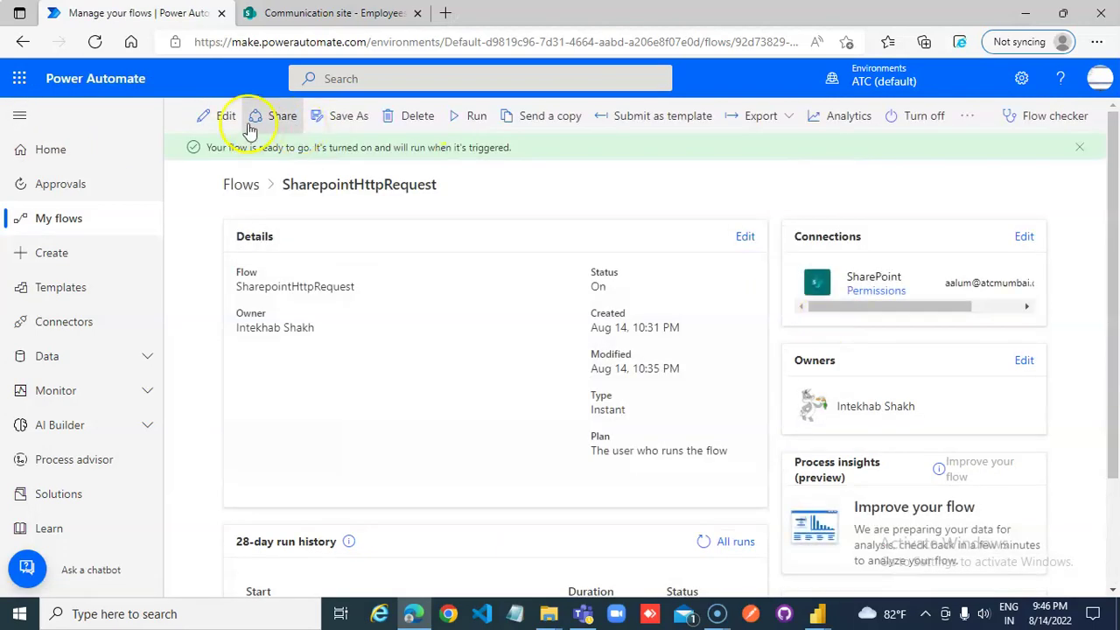
click(227, 117)
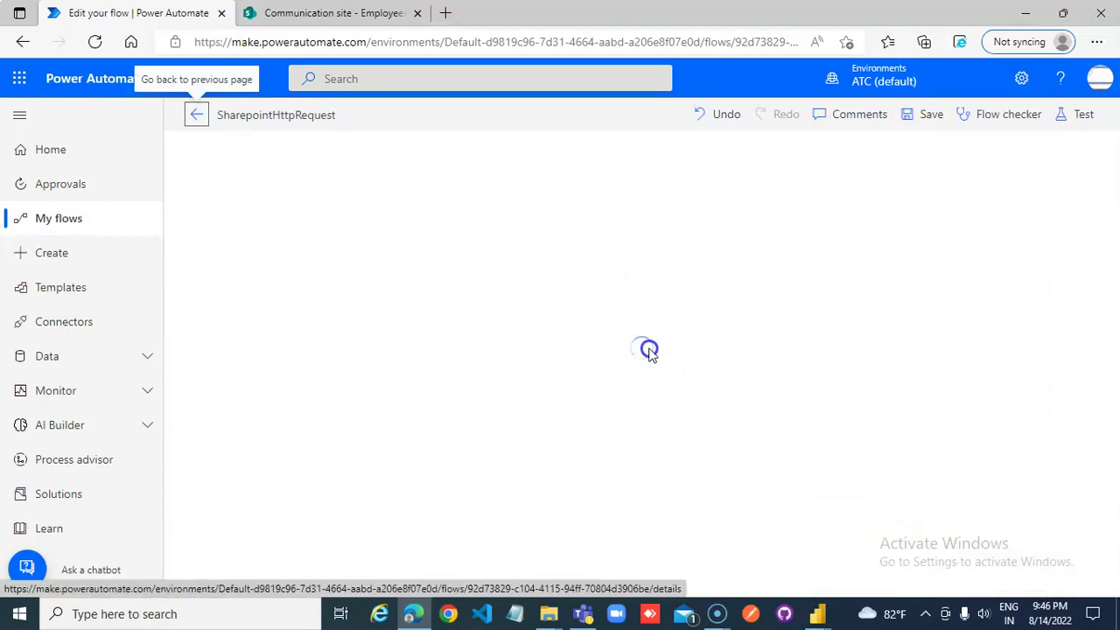
click(588, 238)
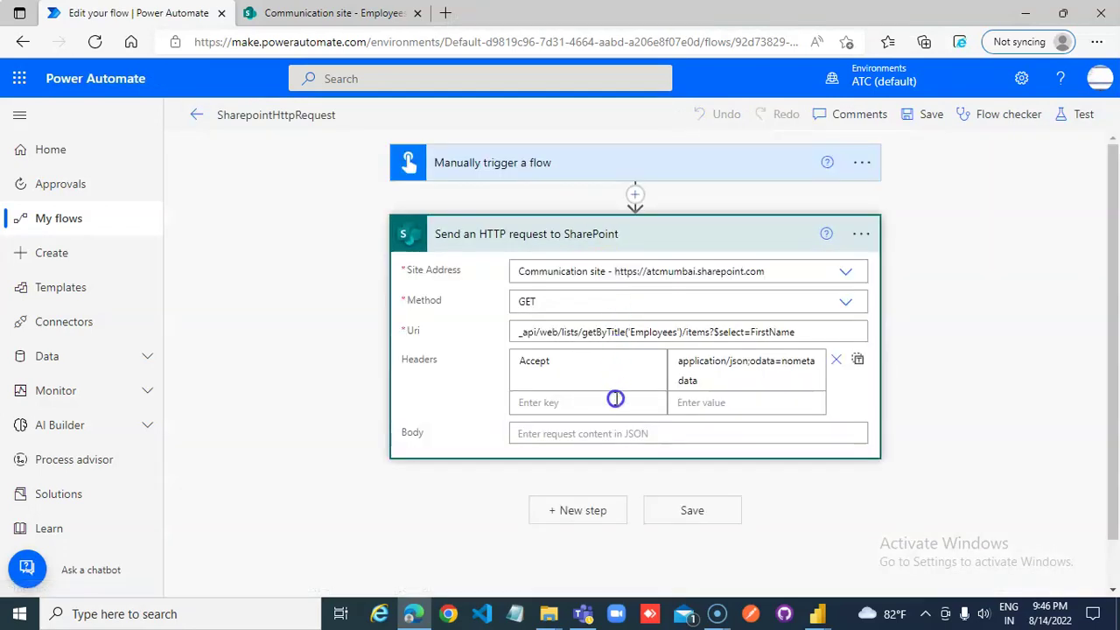
triple_click(650, 333)
key(ctrl+c)
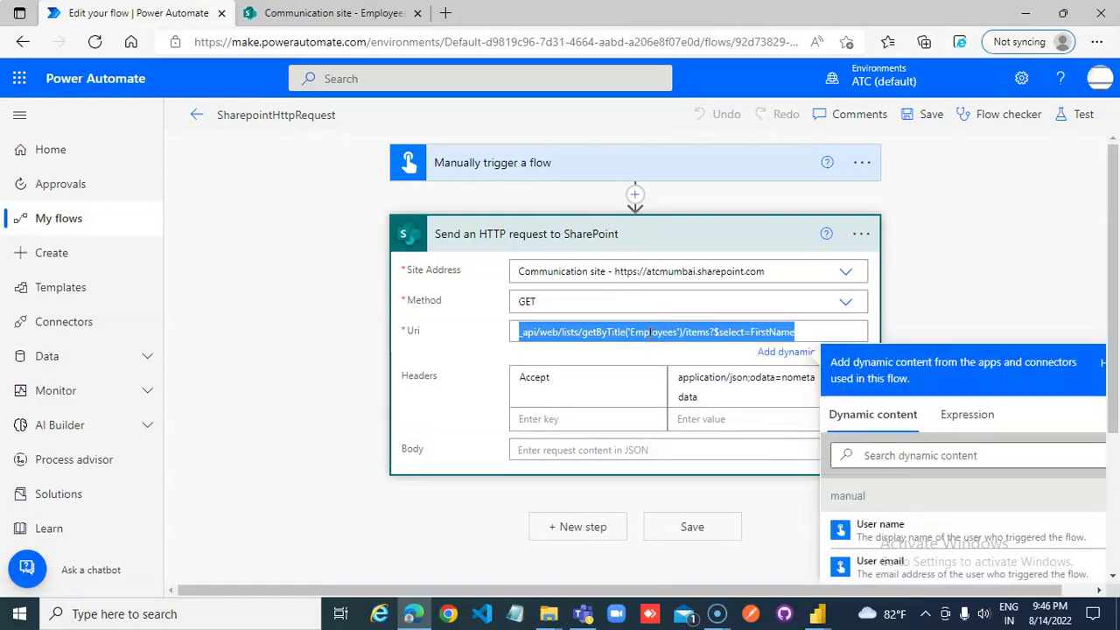
click(514, 613)
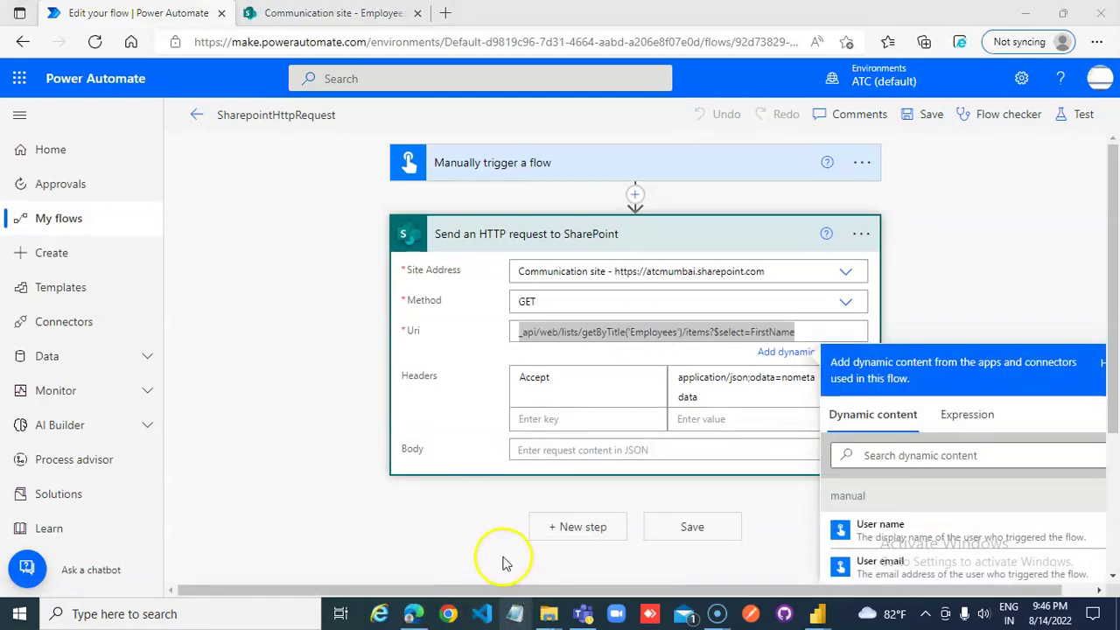
Paste the Uri query into a maximized Notepad and add ,LastName to the $select.
click(470, 553)
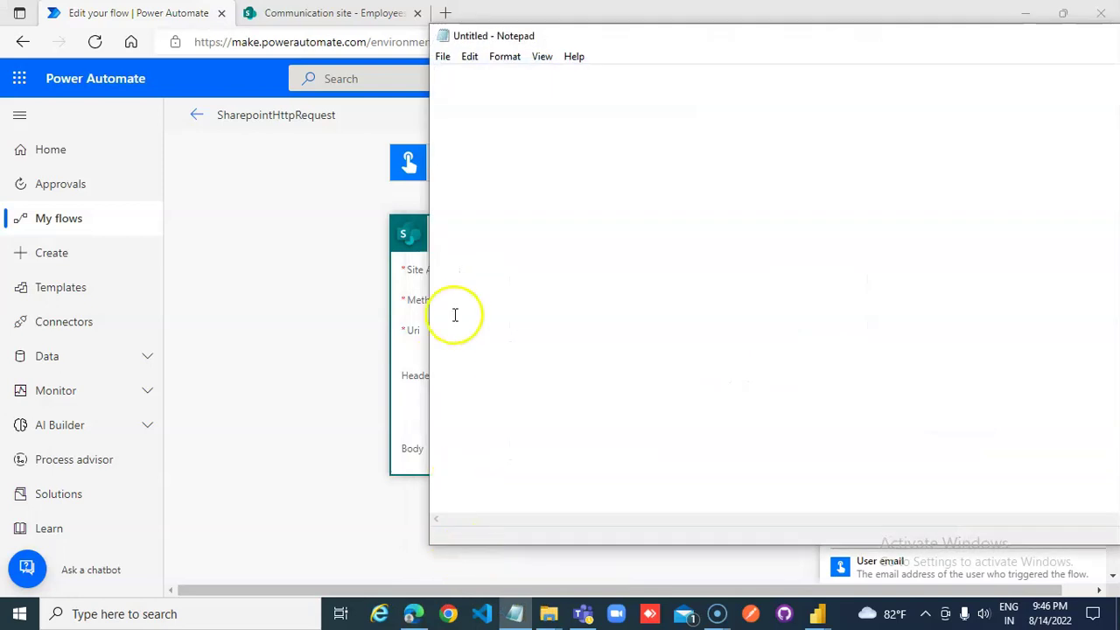
key(ctrl+v)
double_click(591, 35)
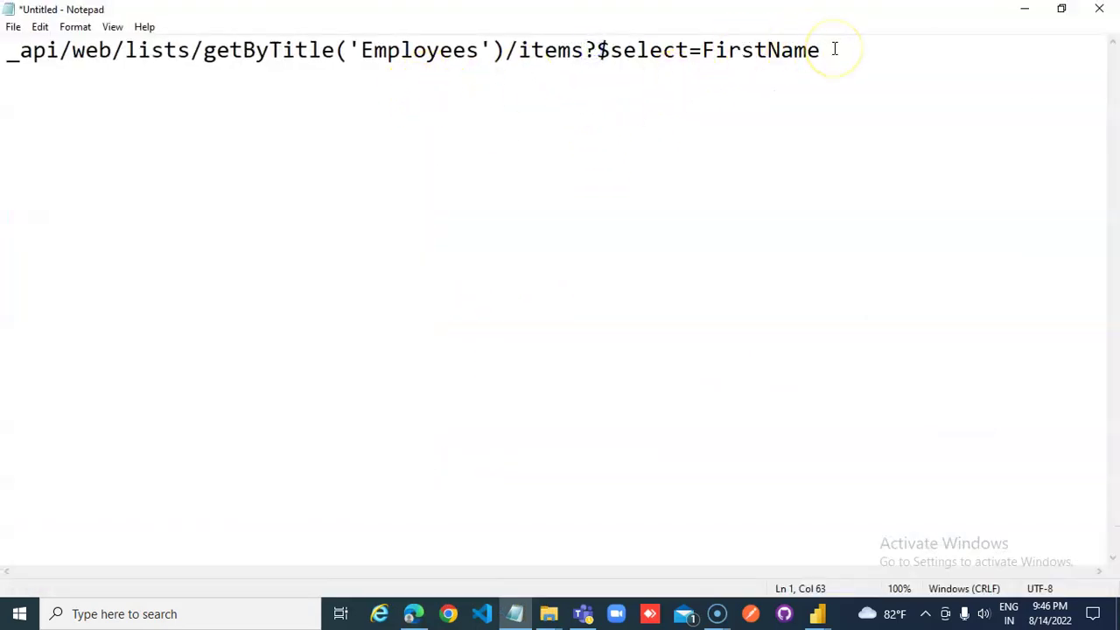
text(,LastName)
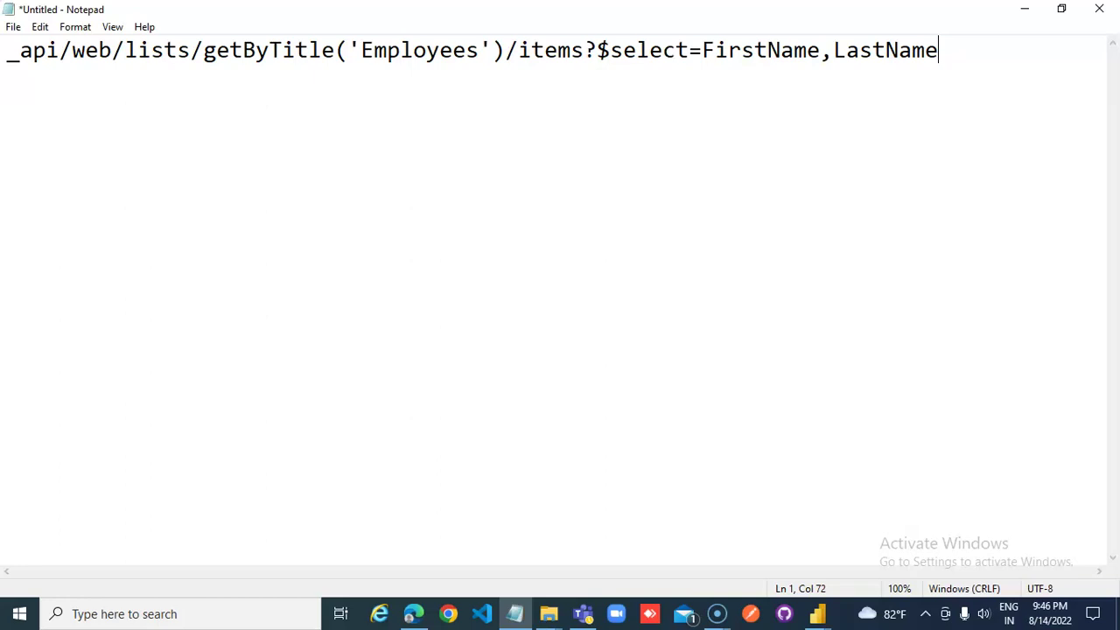
Append &$filter=FirstName eq 'FirstName1' to the query and select the whole line.
text($)
key(Left)
text(^)
key(BackSpace)
text(%^&)
key(Left)
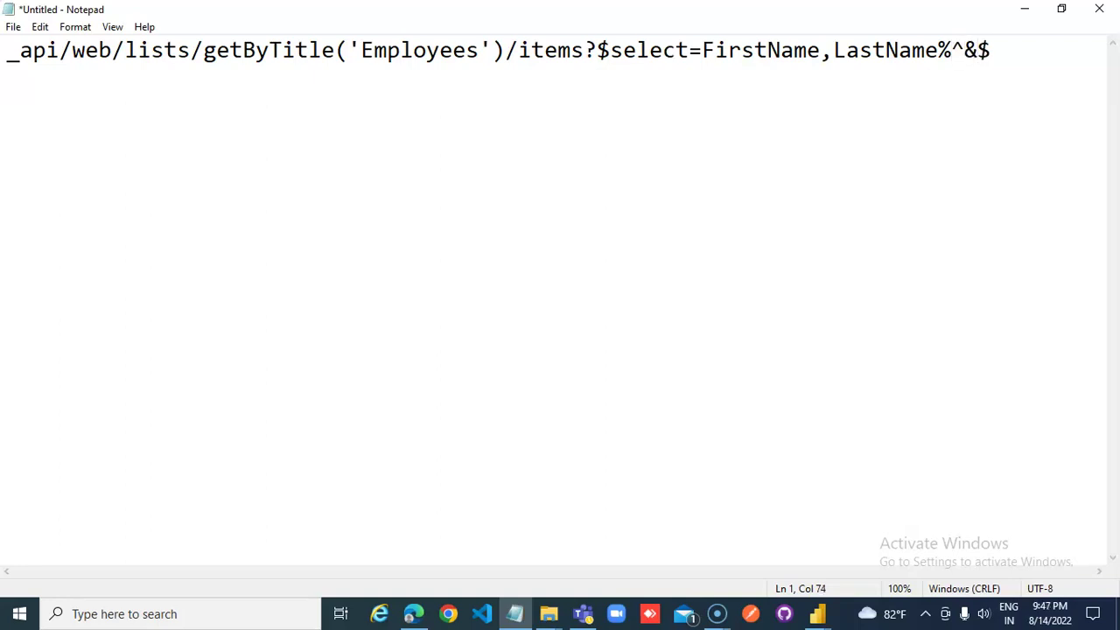
key(BackSpace)
key(BackSpace)
click(964, 50)
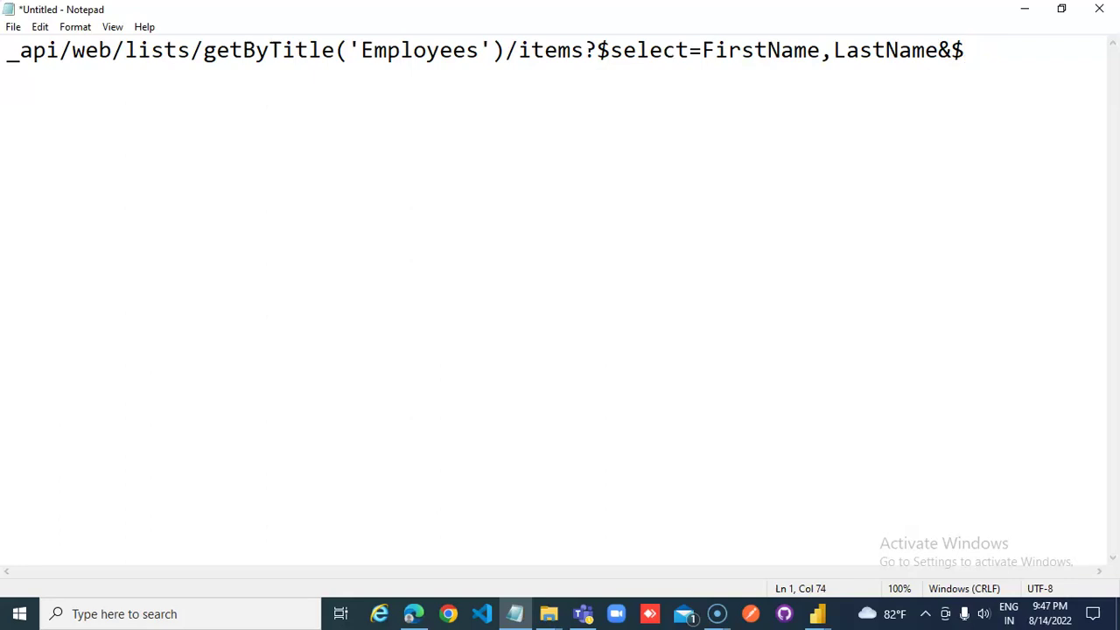
text(filter)
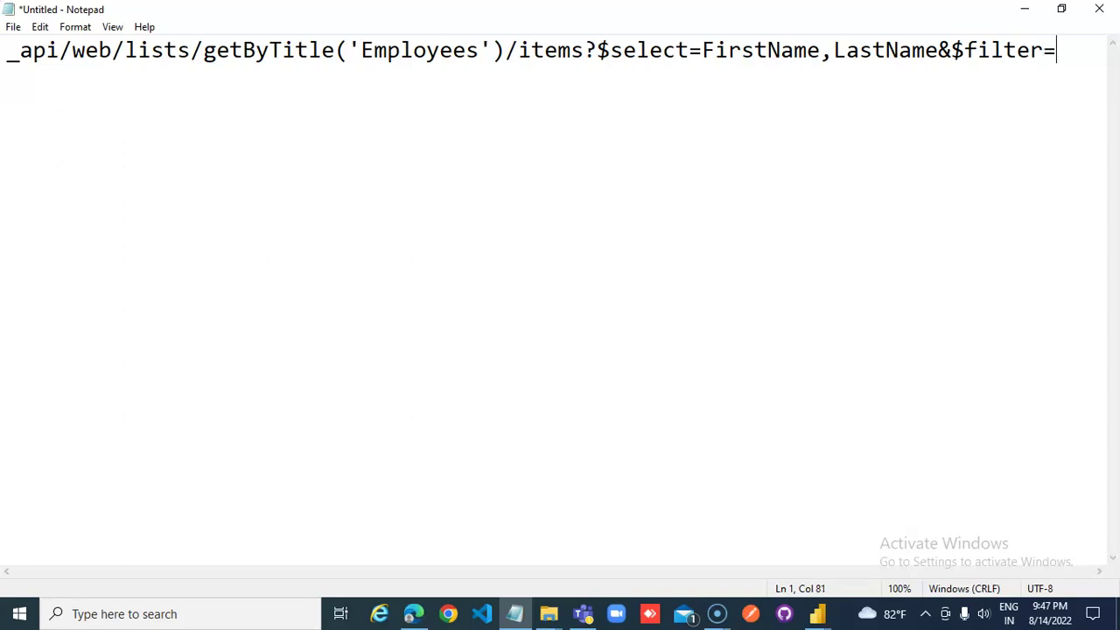
text(=First)
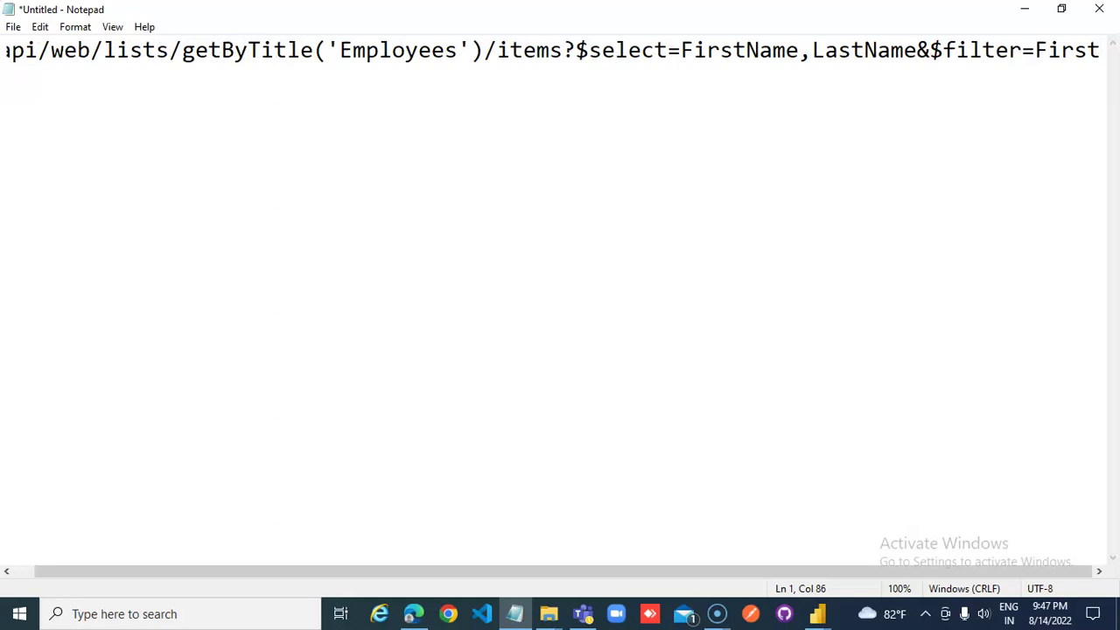
text(Name eq)
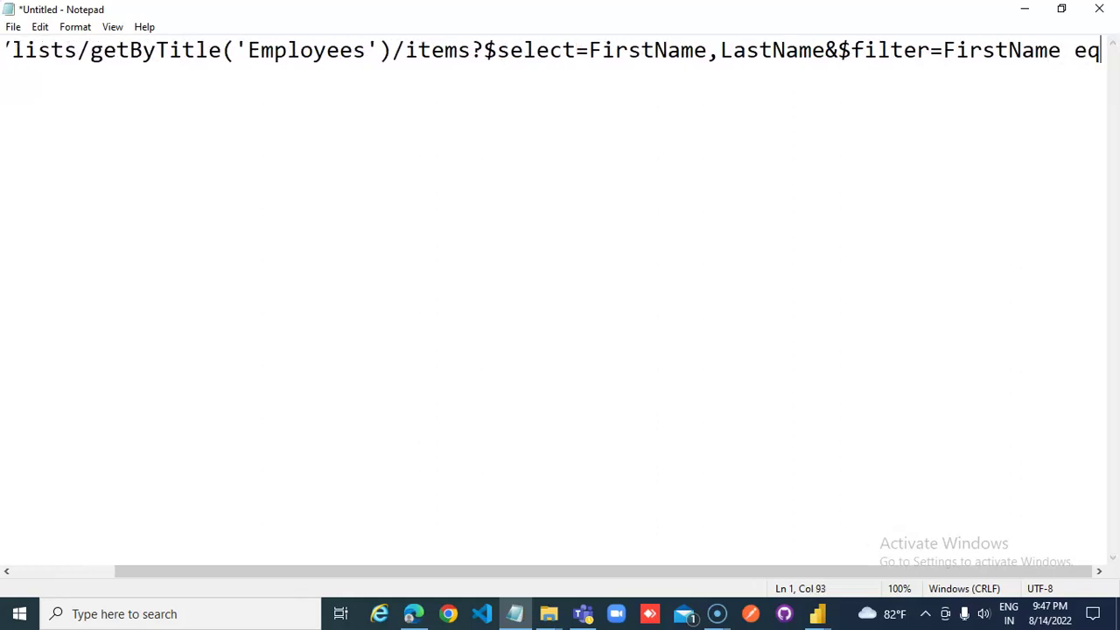
text( \\)
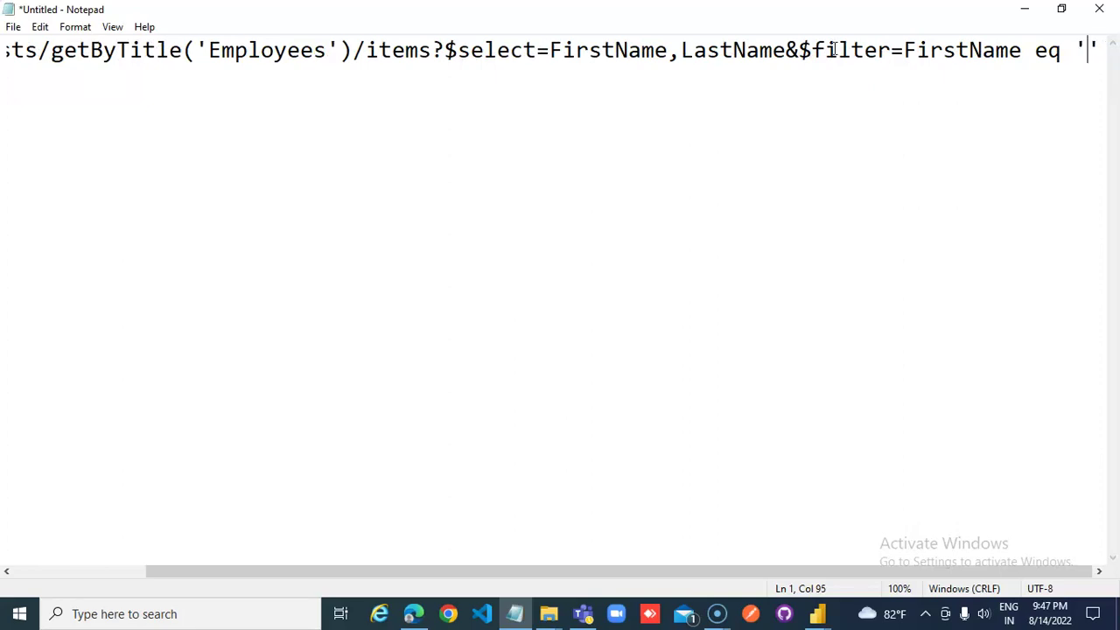
text(First)
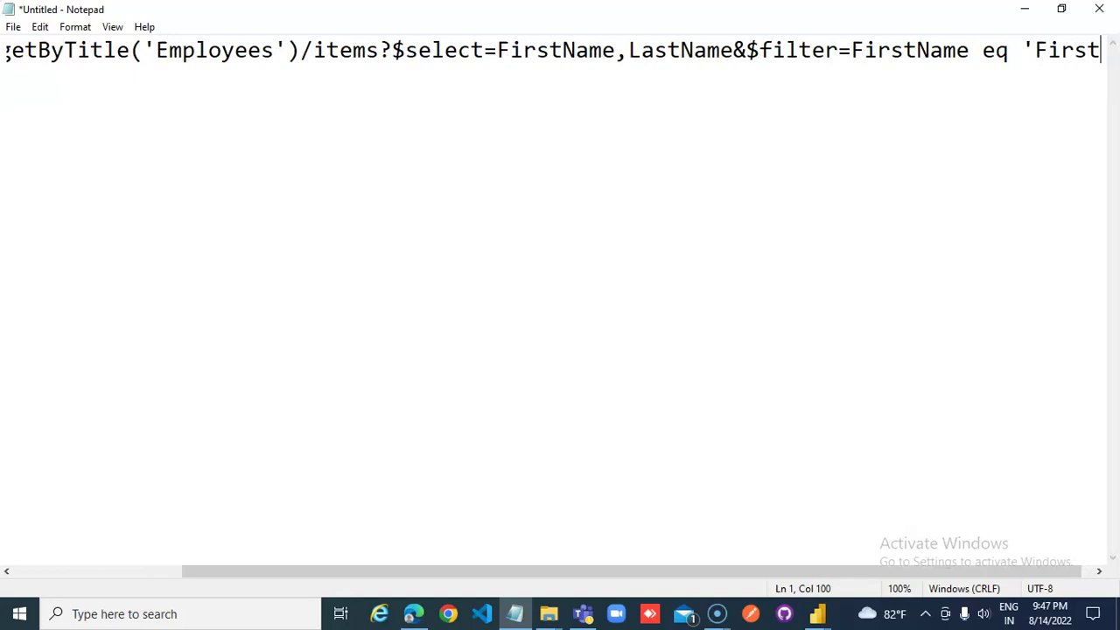
text(Name1)
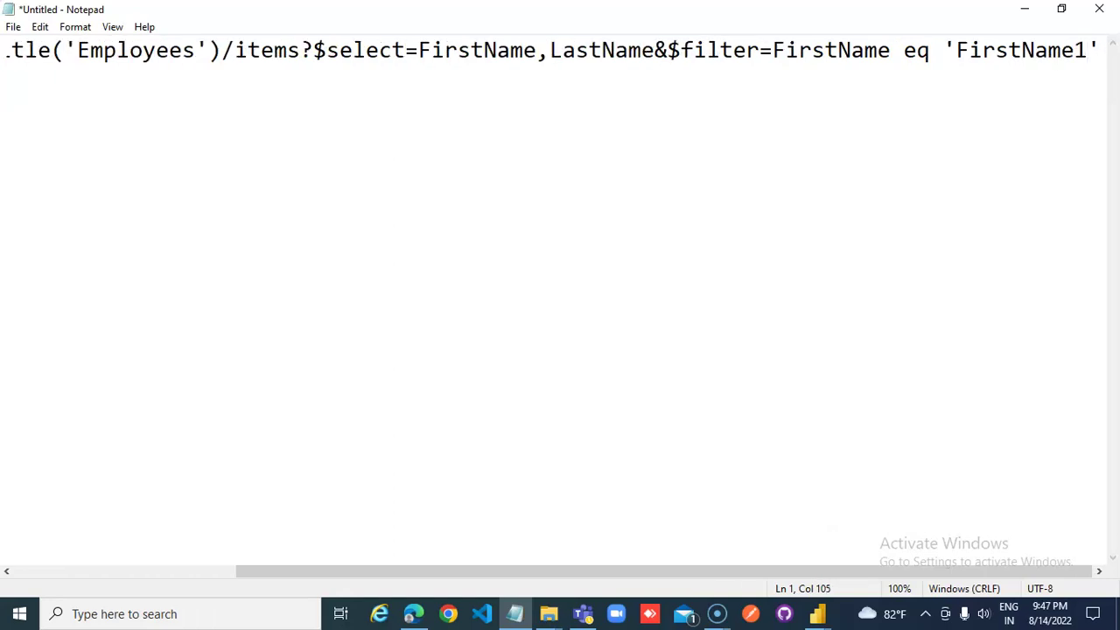
key(ctrl+a)
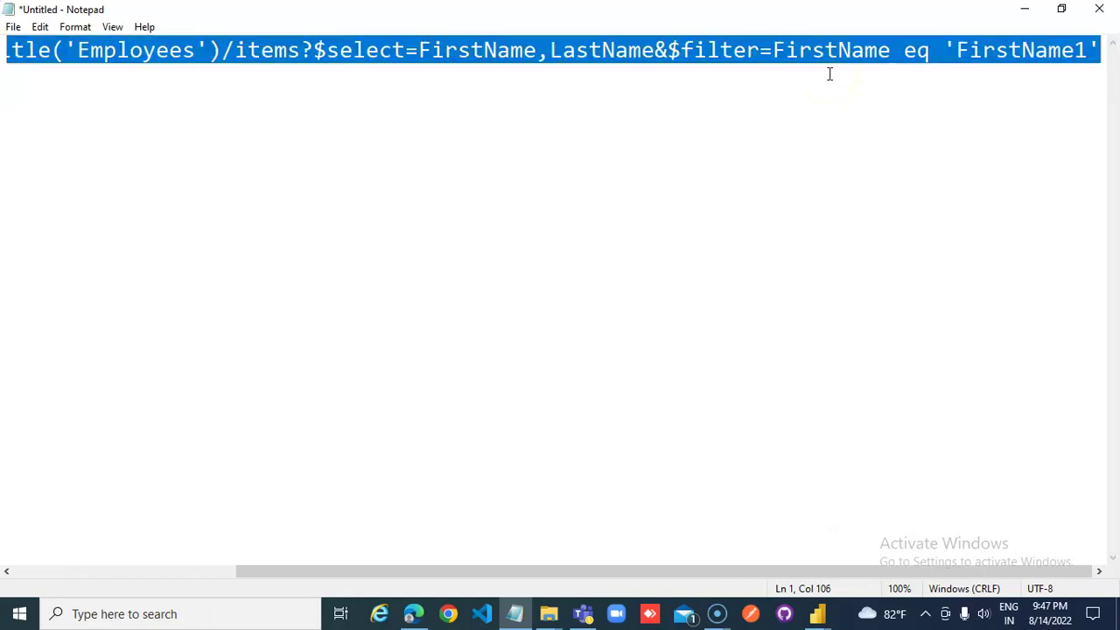
Replace the Uri's old query with the FirstName,LastName filtered query and save the flow.
click(412, 604)
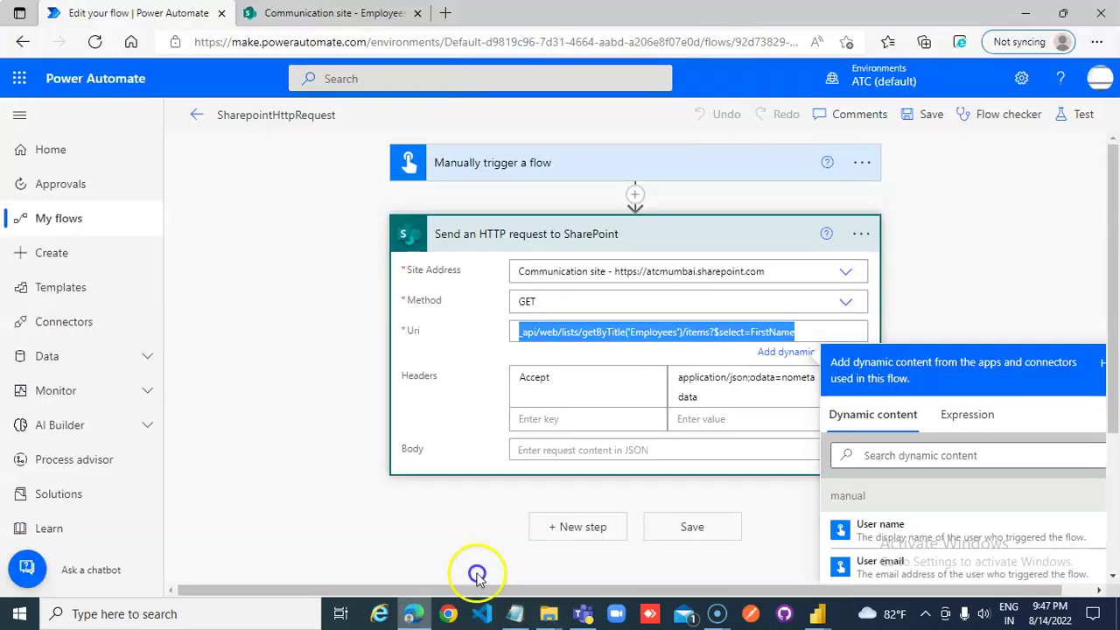
click(656, 331)
double_click(765, 332)
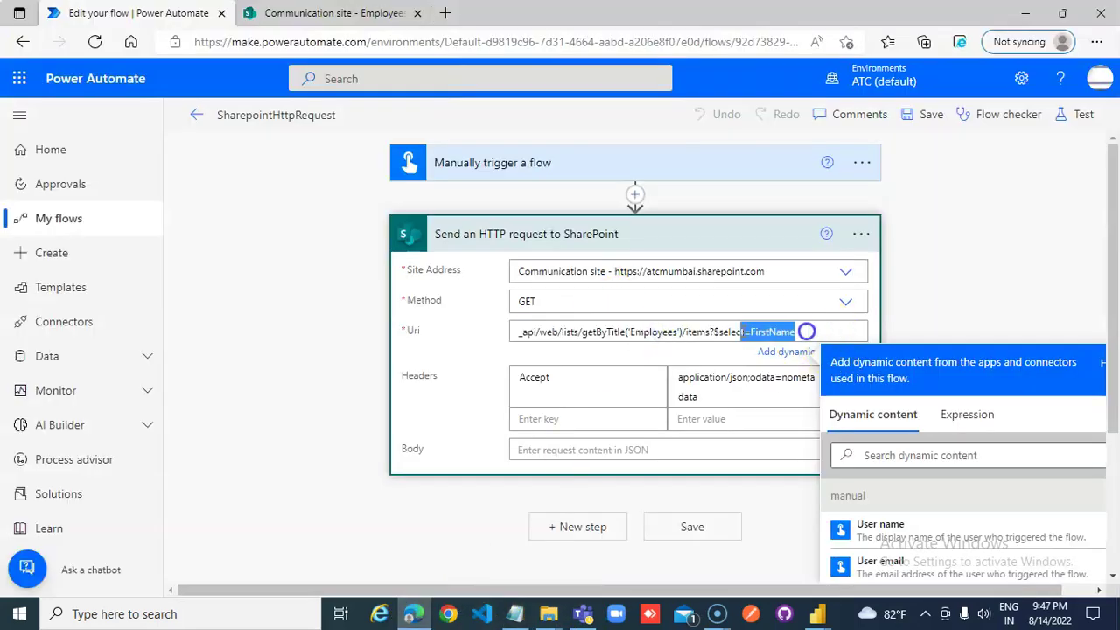
drag(685, 332, 418, 333)
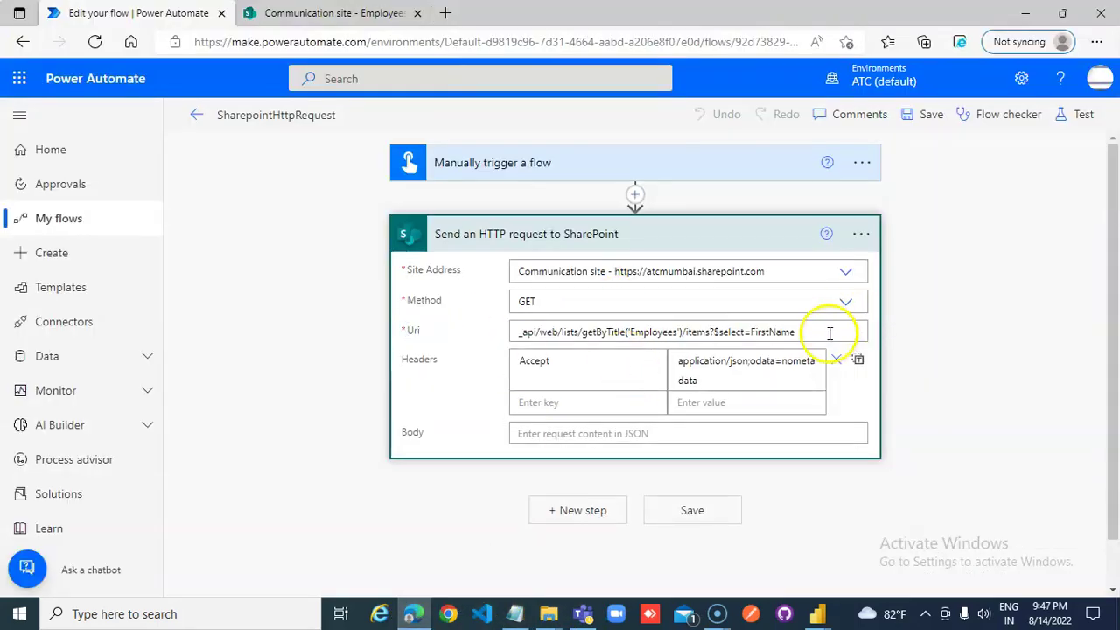
drag(832, 332, 464, 324)
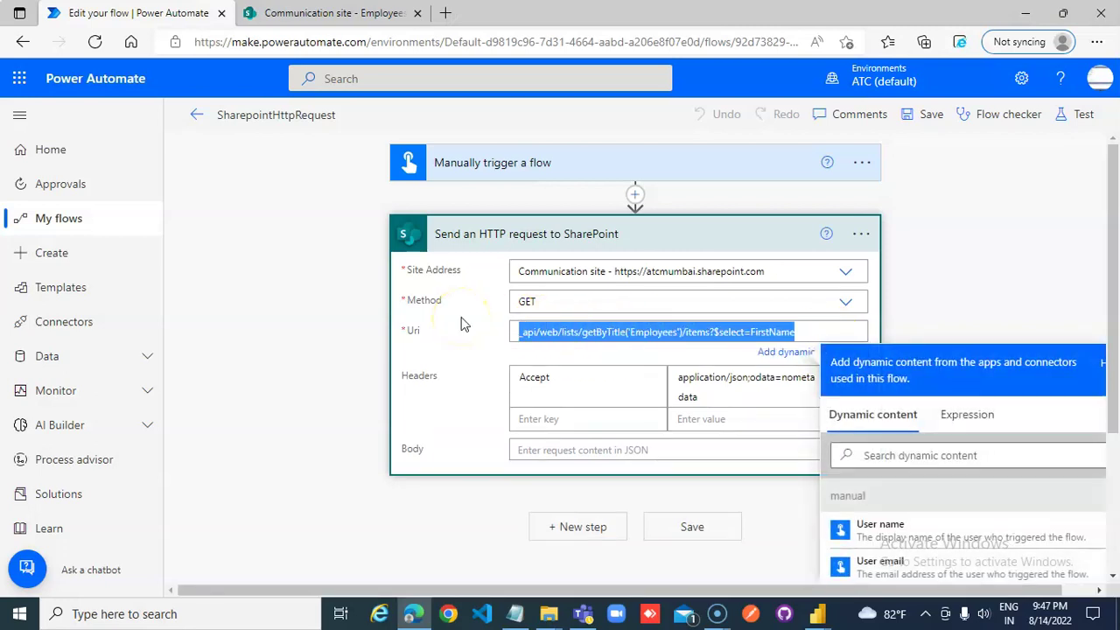
text(_api/web/lists/getByTitle('Employees')/items?$select=FirstName,LastName&$filter=FirstName eq 'FirstName1')
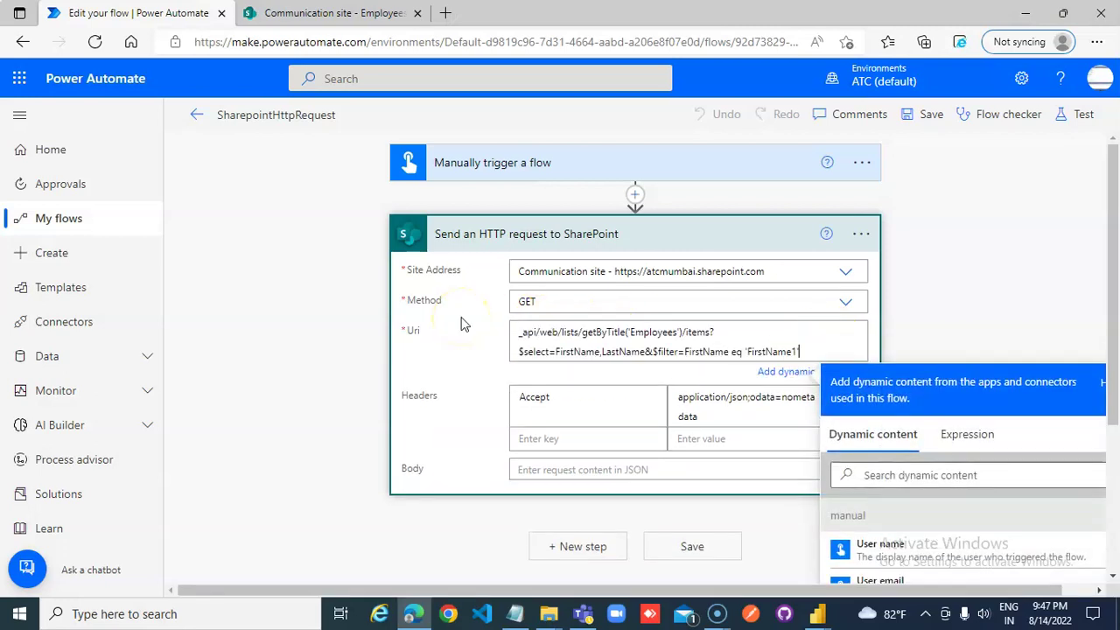
click(929, 120)
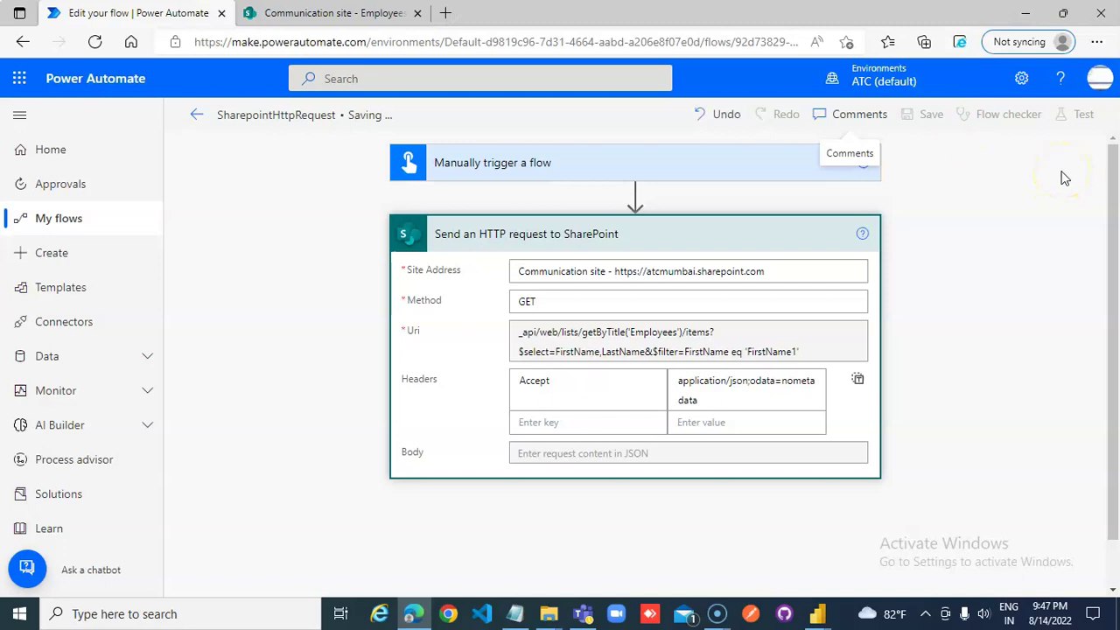
Run a manual test of the filtered flow and dismiss the run confirmation.
click(1078, 117)
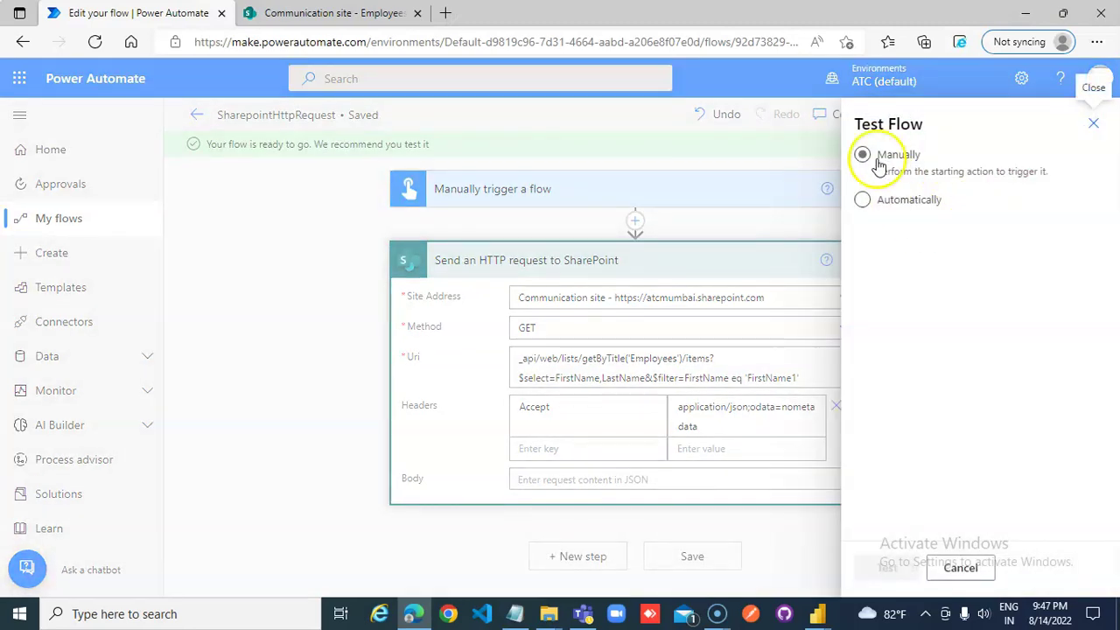
click(887, 567)
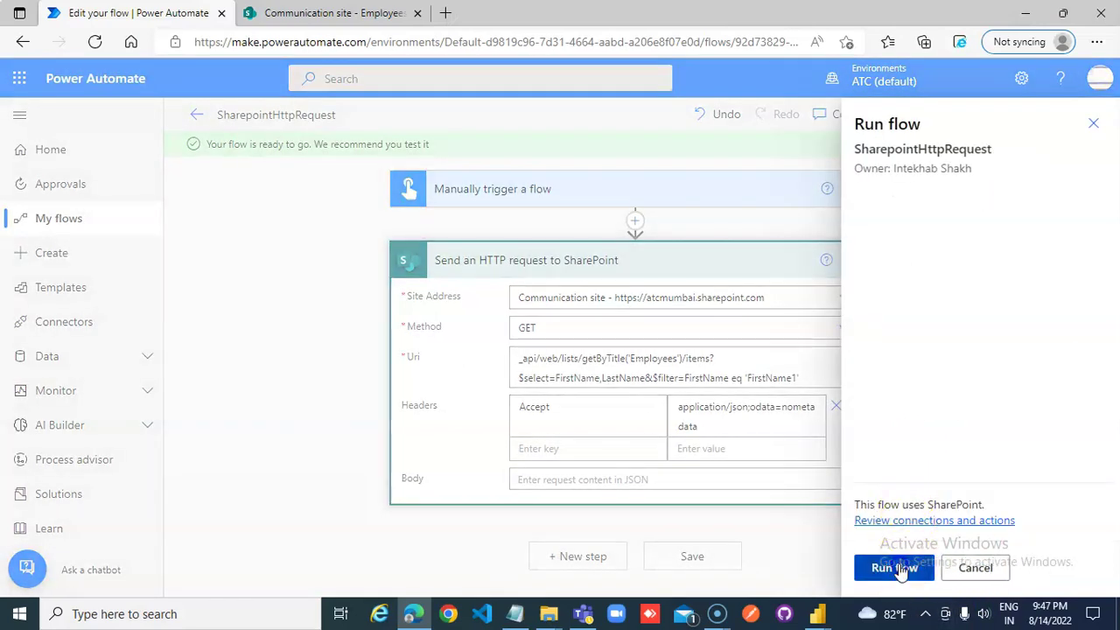
click(901, 569)
click(900, 566)
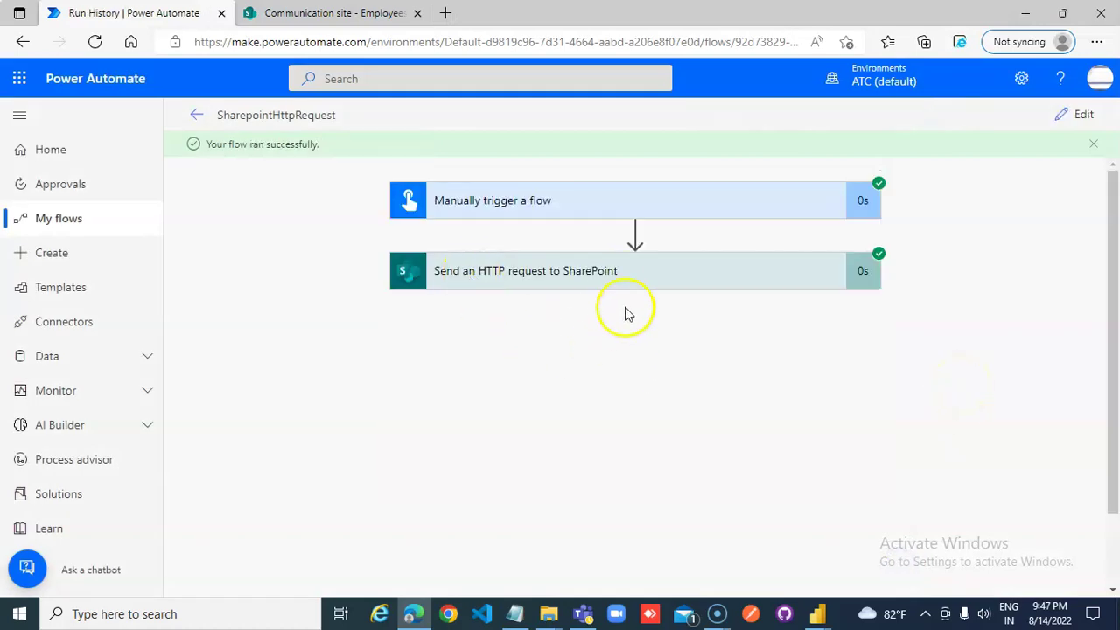
Expand the HTTP request step in the run and review its output body showing FirstName1, LastName1.
click(625, 278)
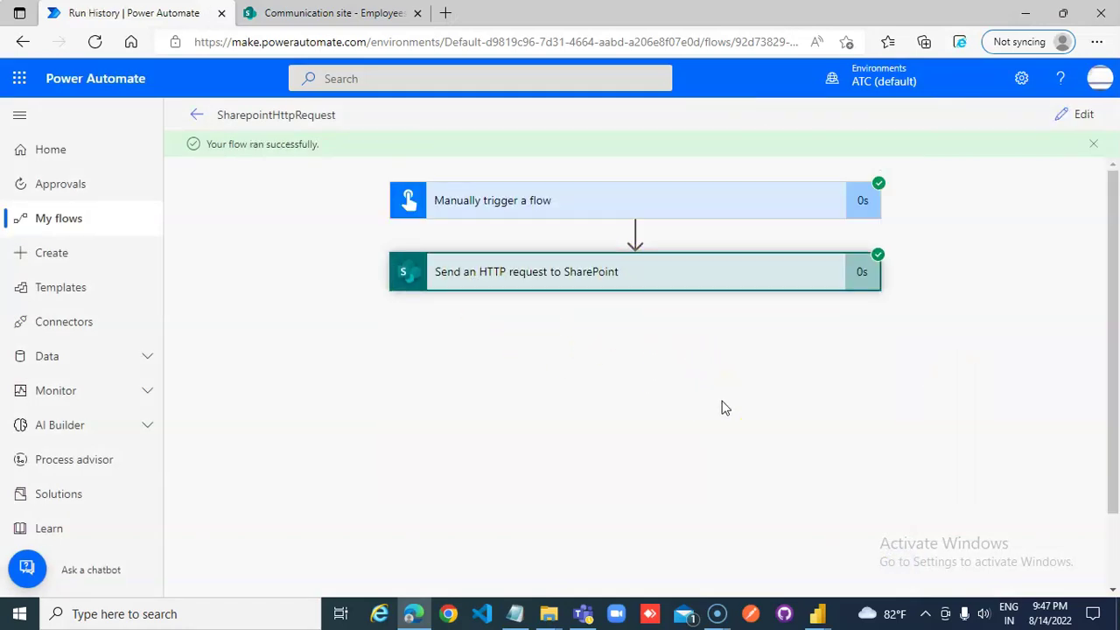
click(712, 288)
scroll(746, 404, down, 3)
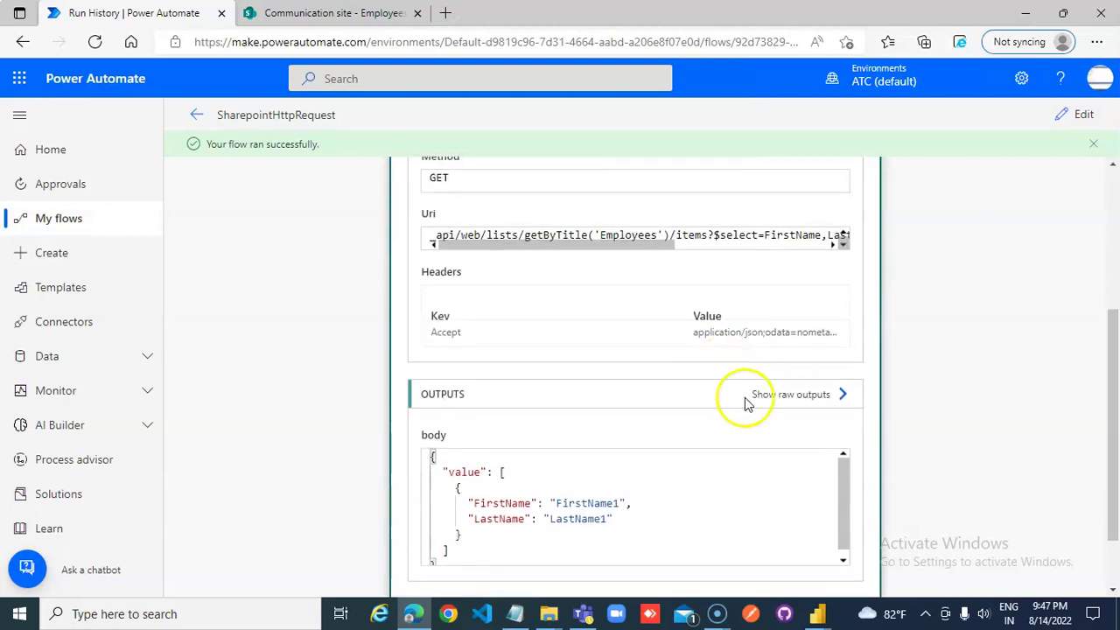
scroll(746, 404, down, 2)
drag(847, 412, 847, 421)
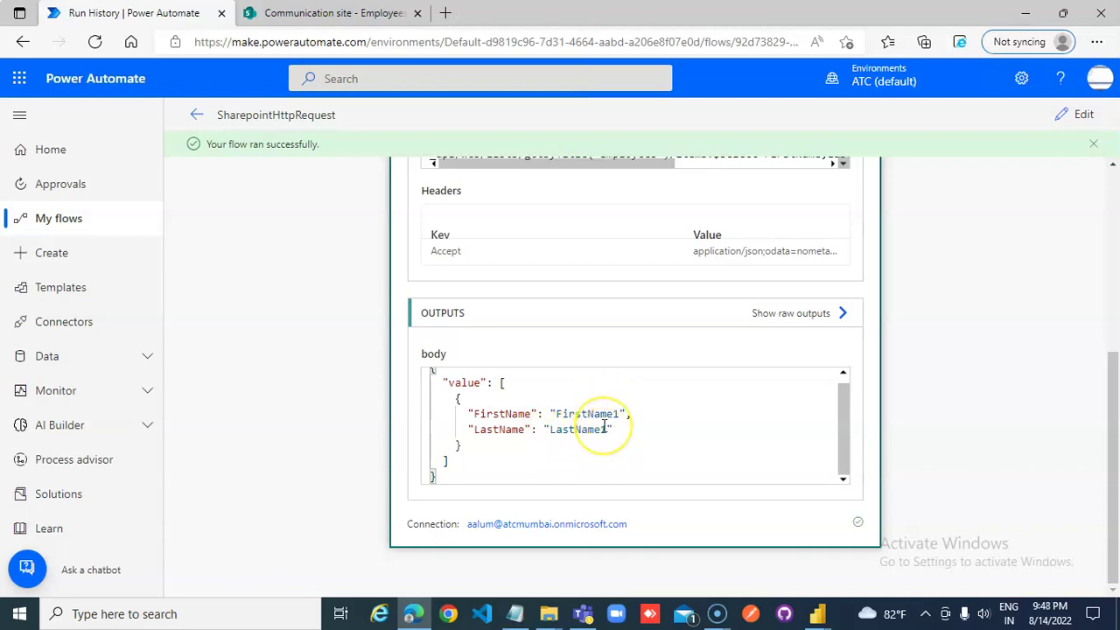
scroll(605, 427, up, 1)
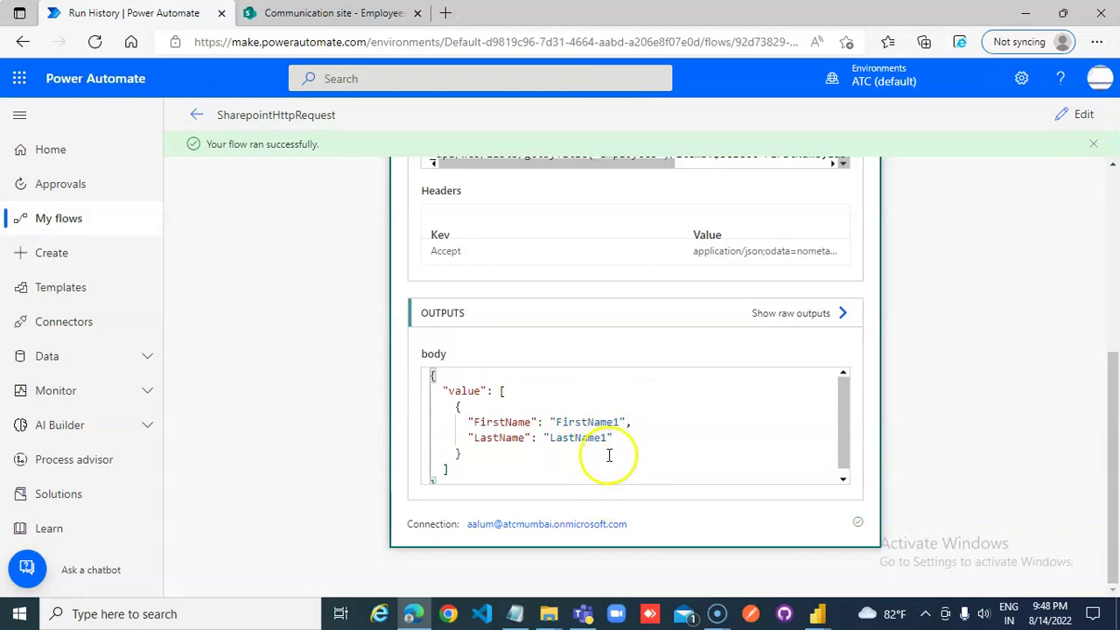
scroll(606, 446, up, 4)
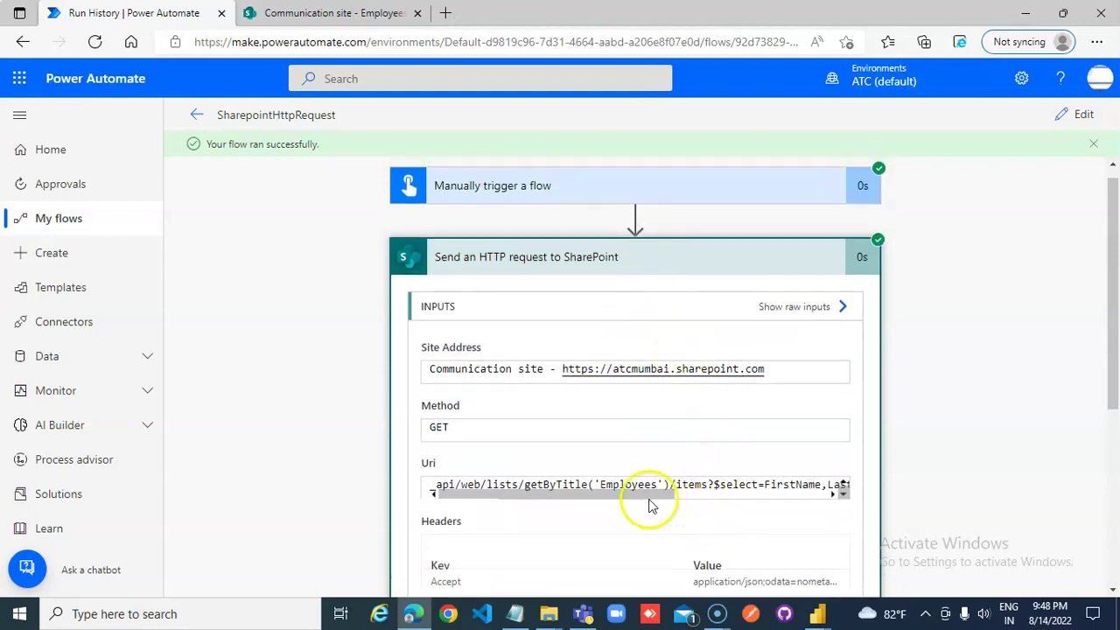
drag(650, 500, 815, 498)
scroll(915, 483, down, 4)
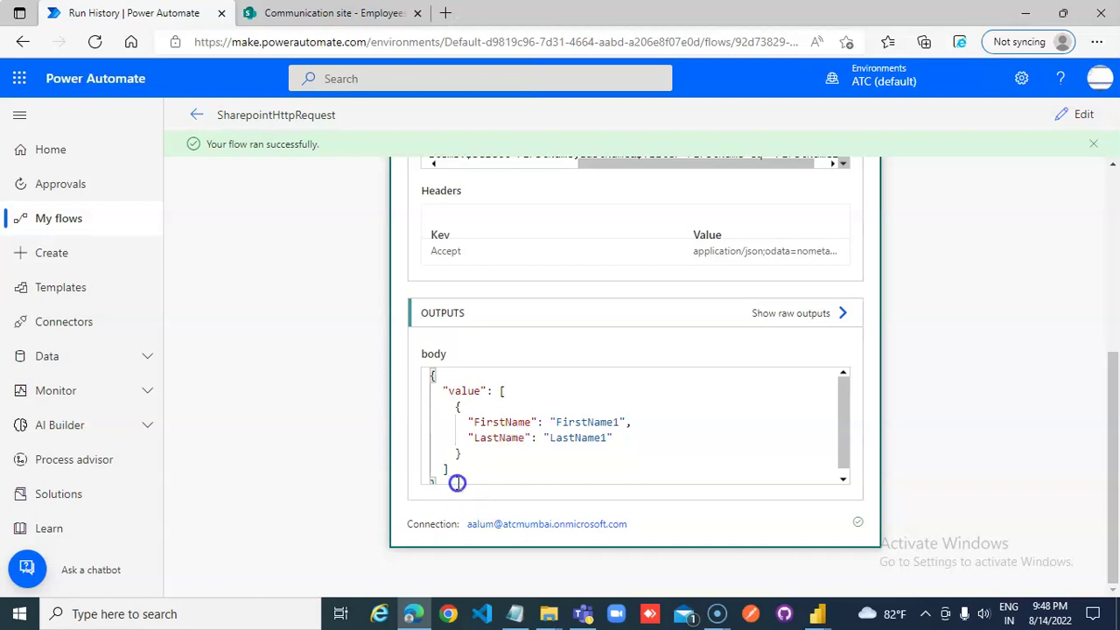
scroll(881, 373, up, 4)
scroll(895, 354, down, 2)
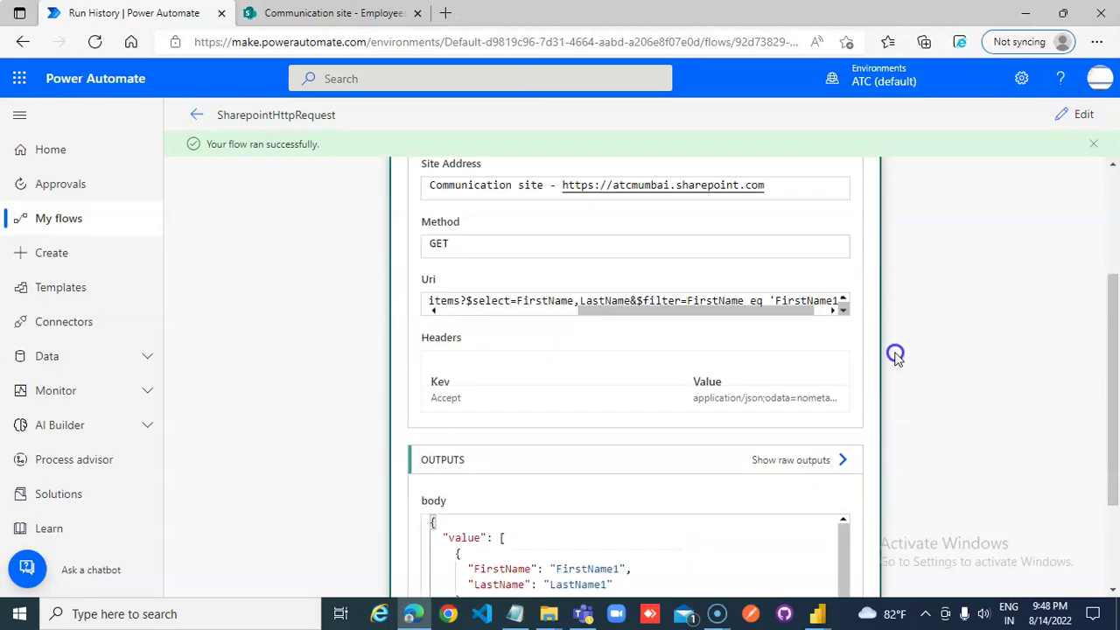
scroll(895, 354, down, 2)
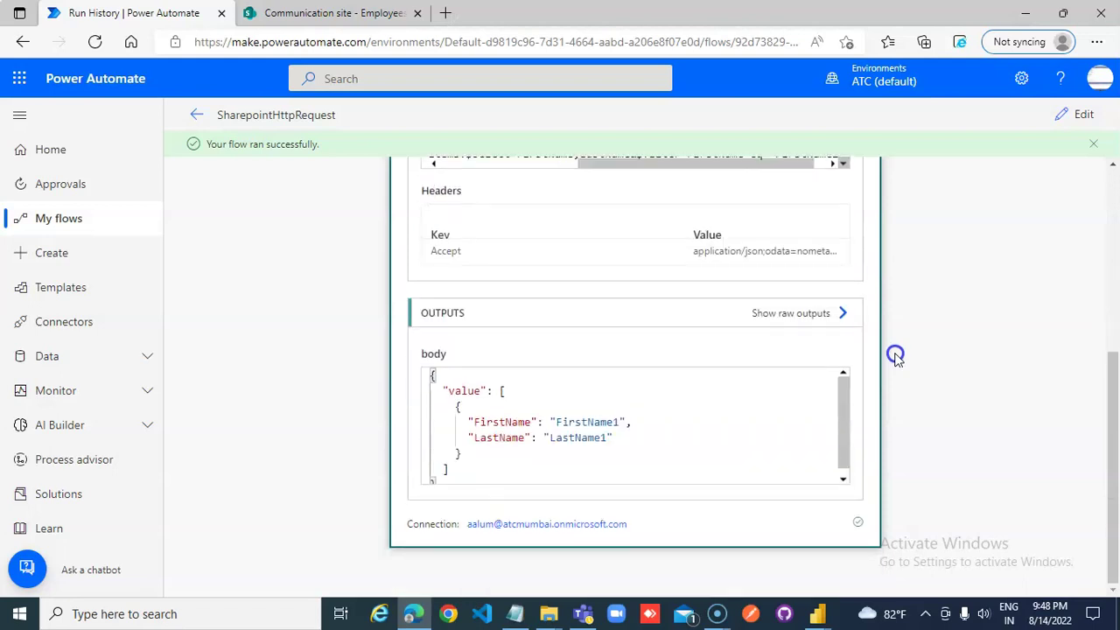
scroll(896, 355, up, 2)
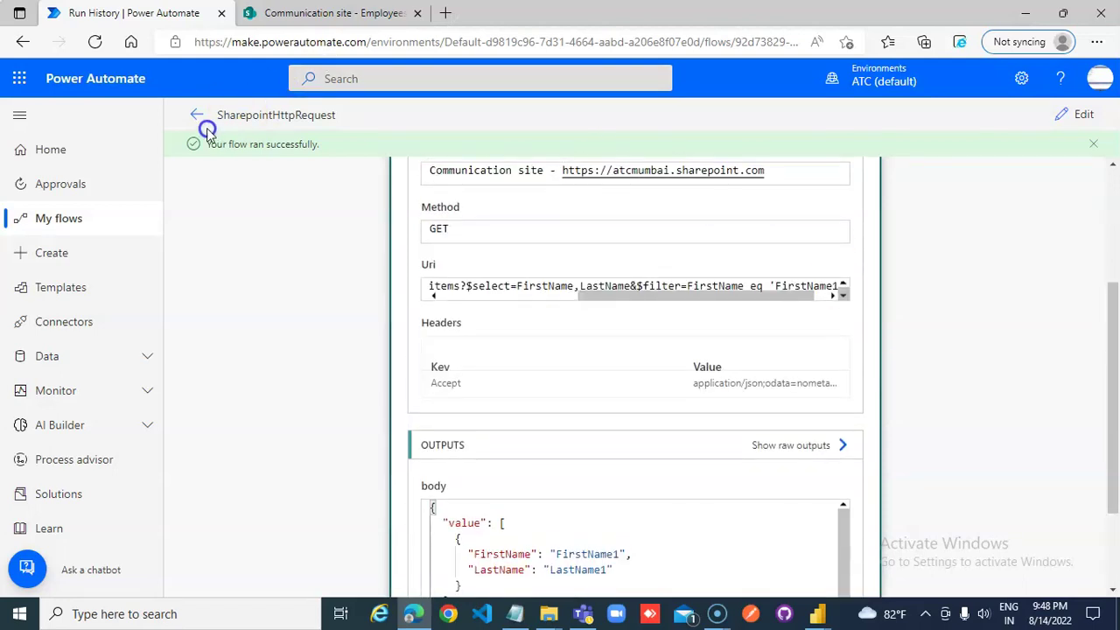